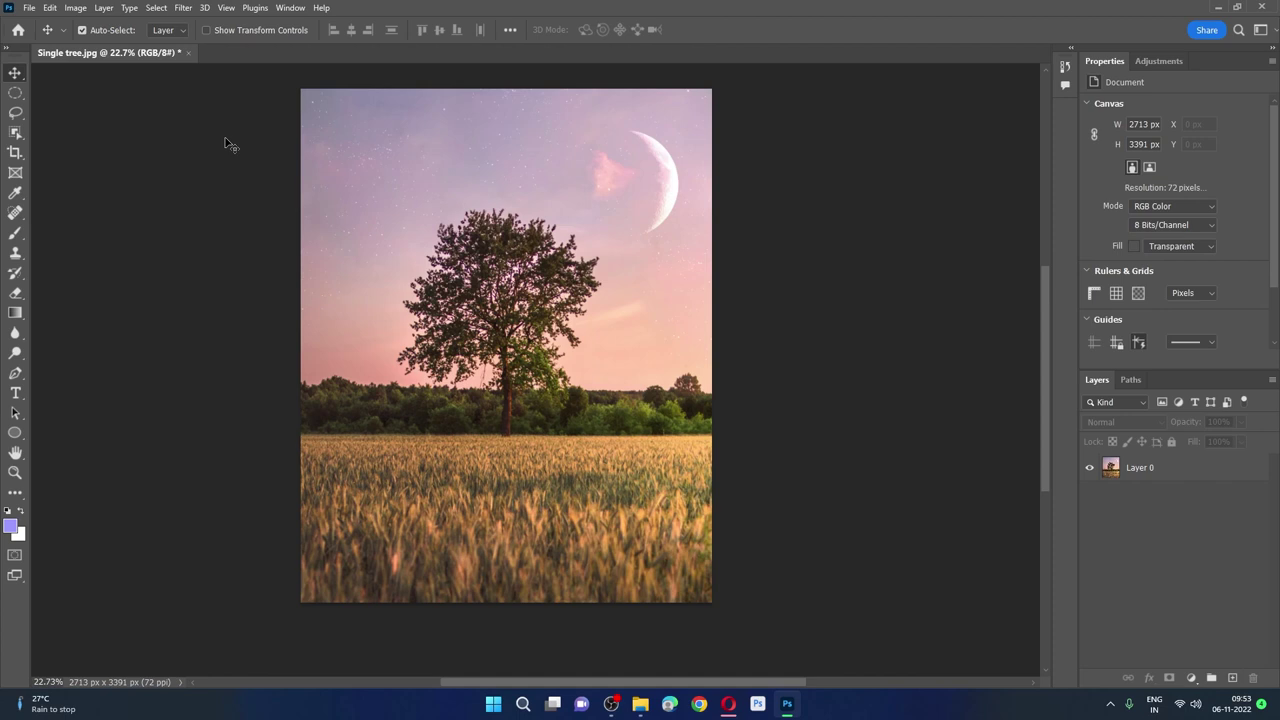
Create blank white document Untitled-1 at width 1080, height 1350 px, resolution 72 ppi.
left_click(30, 7)
left_click(40, 22)
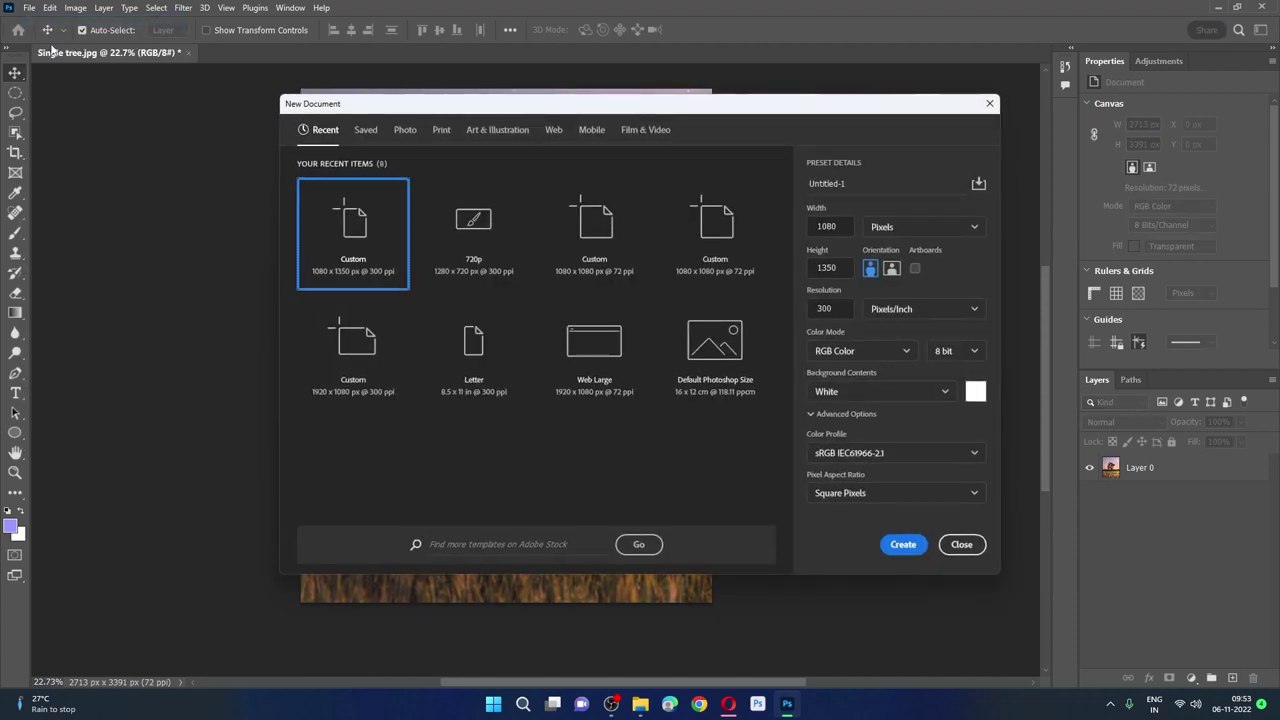
left_click(830, 226)
left_click_drag(846, 227, 816, 227)
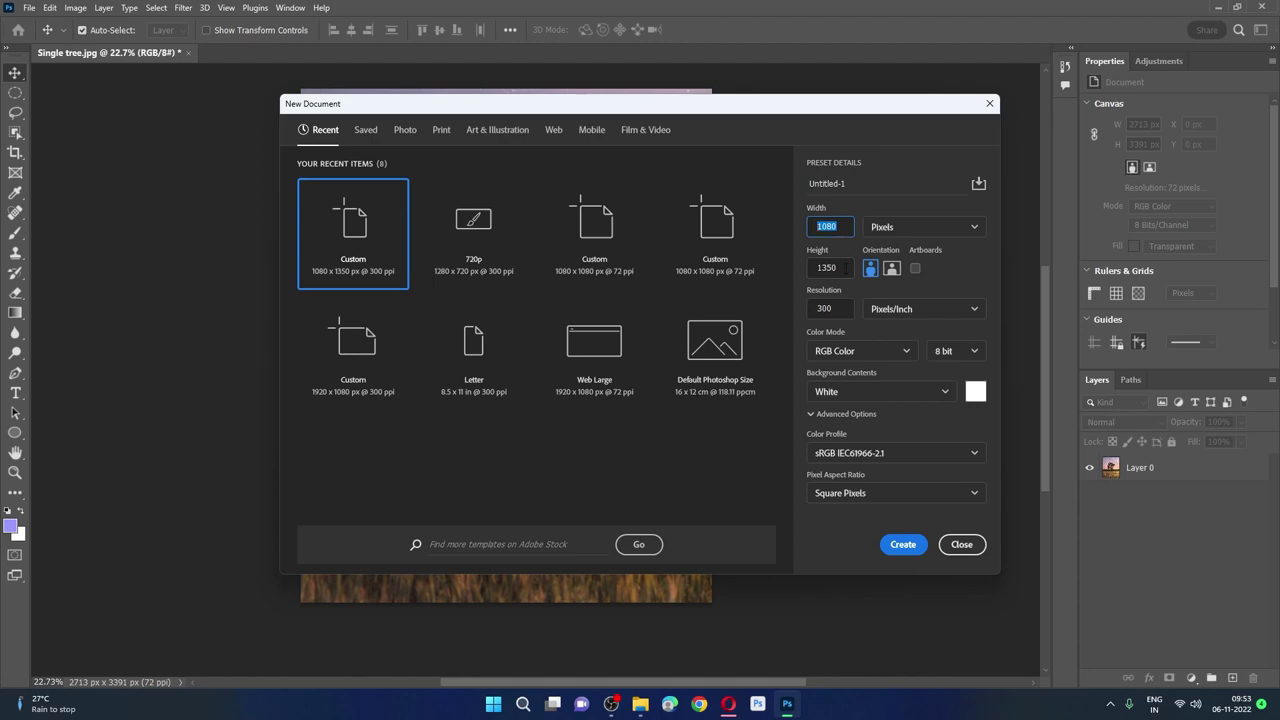
left_click(837, 226)
left_click(826, 308)
type("72")
left_click(898, 545)
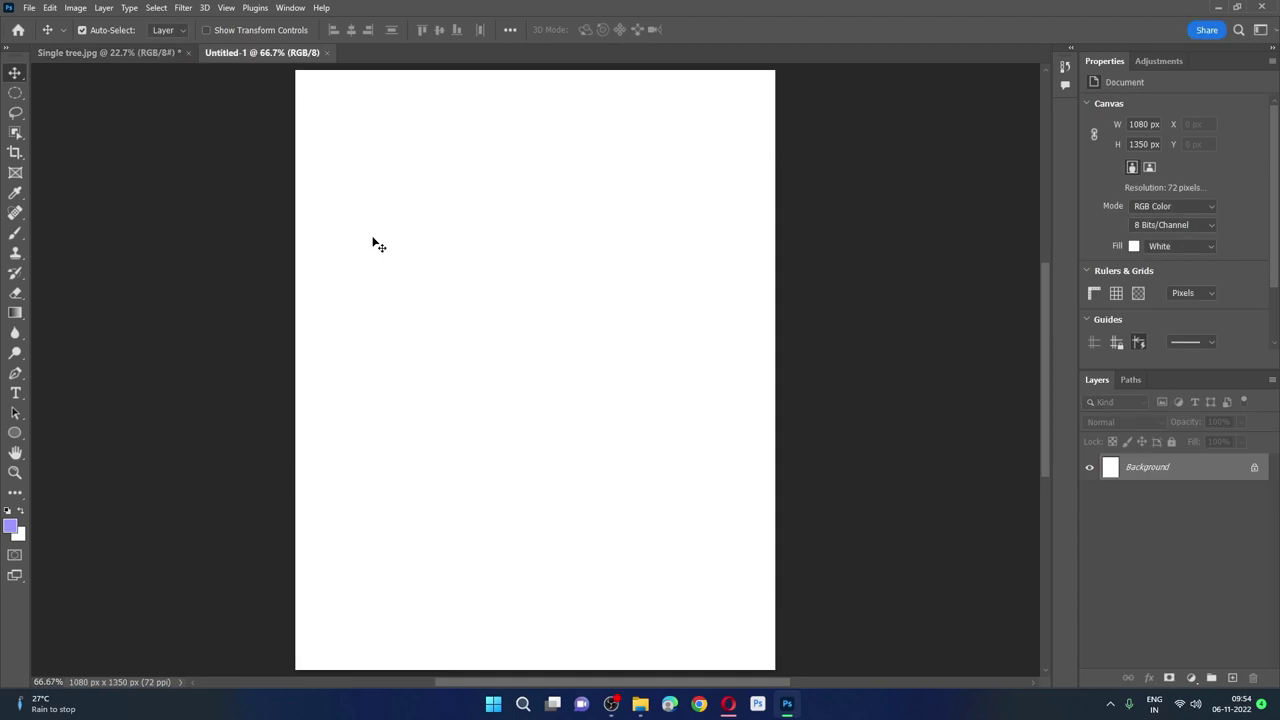
Open Single tree.jpg, close it without saving, then reopen the original photo.
left_click(29, 9)
left_click(36, 37)
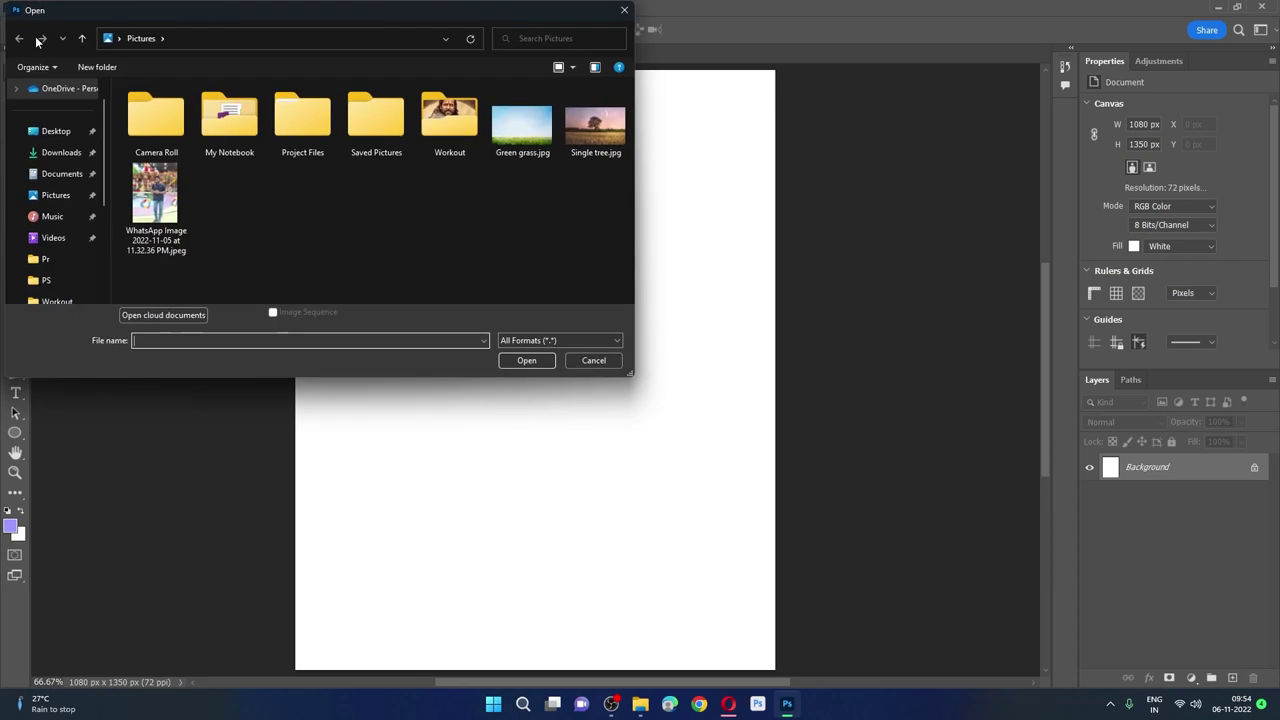
double_click(593, 140)
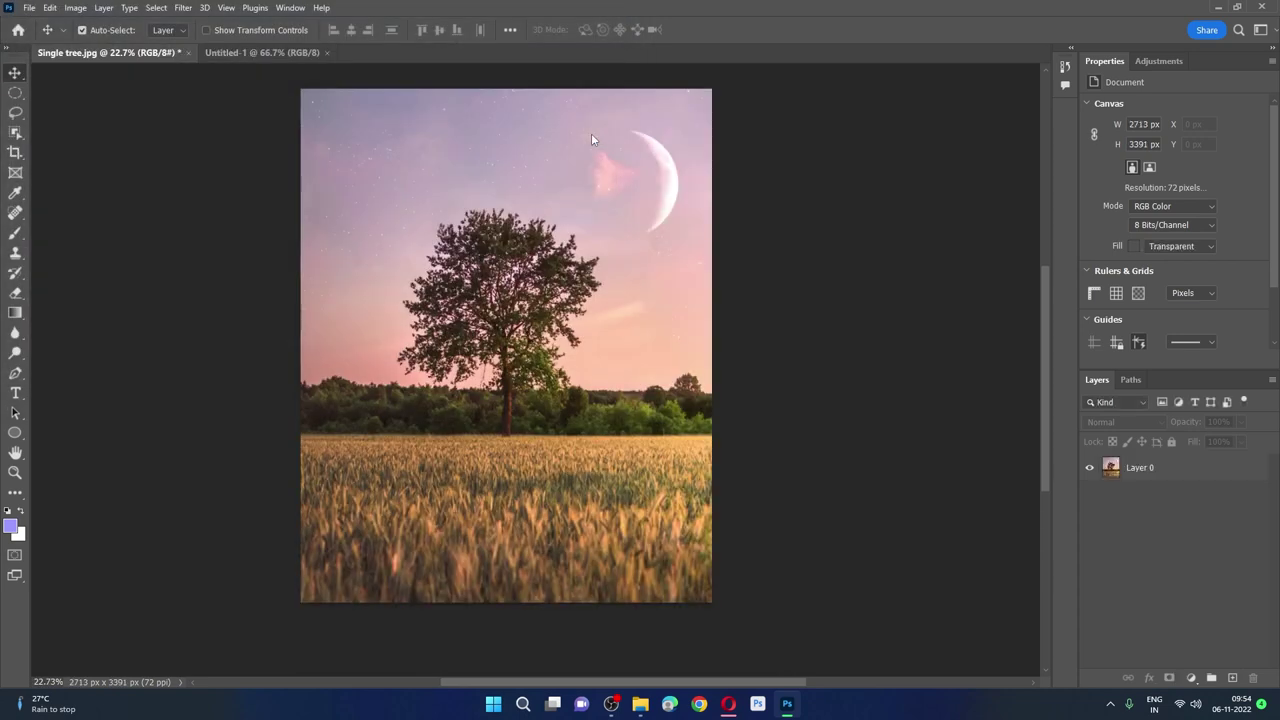
left_click(187, 52)
left_click(813, 254)
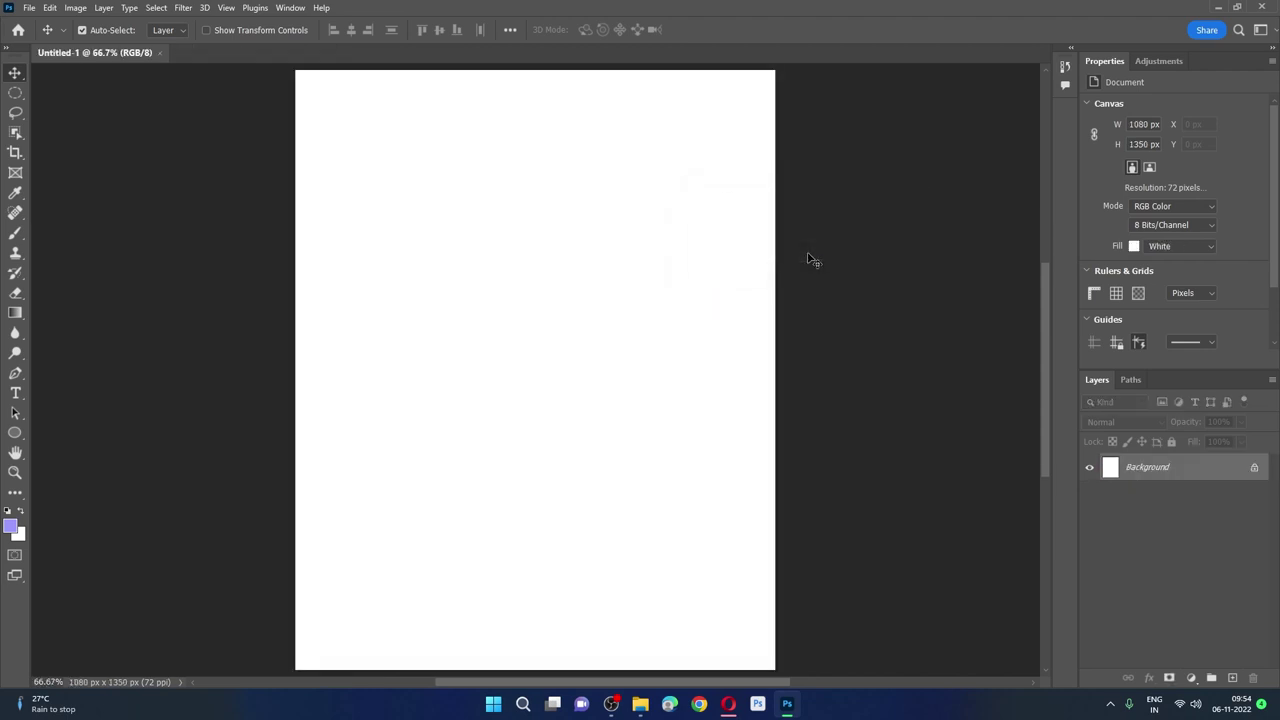
left_click(29, 8)
left_click(40, 30)
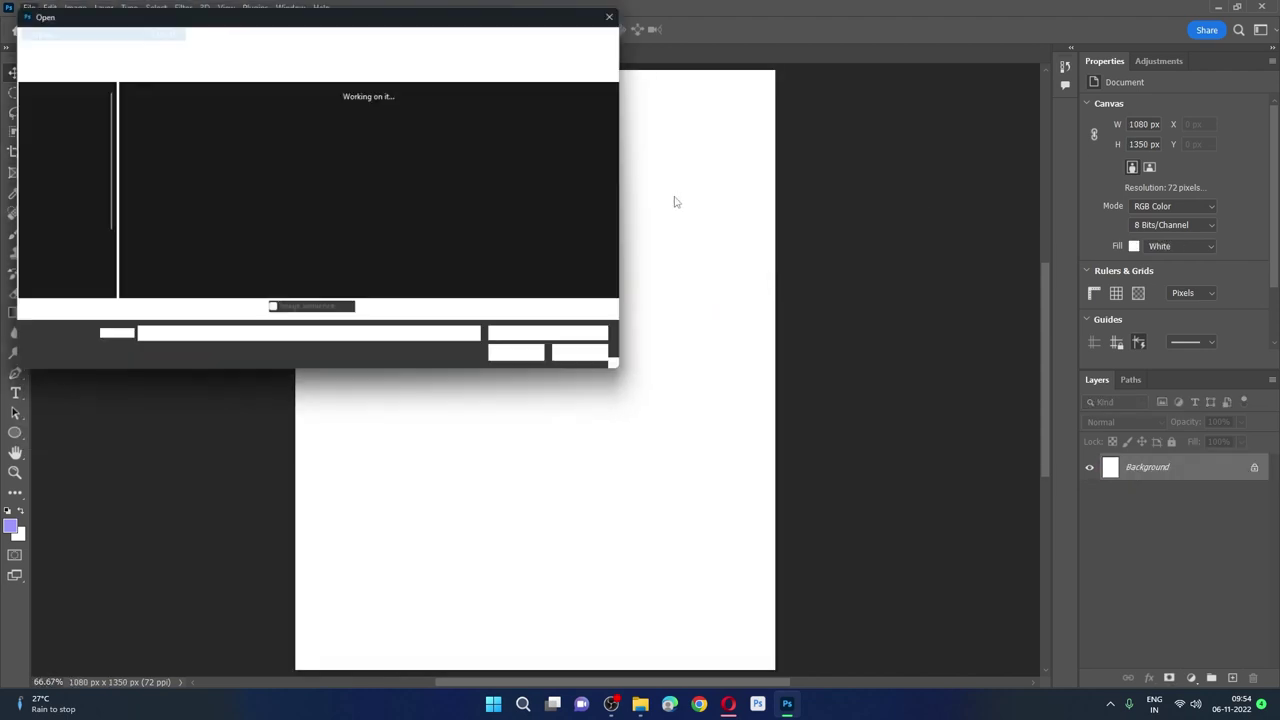
double_click(588, 128)
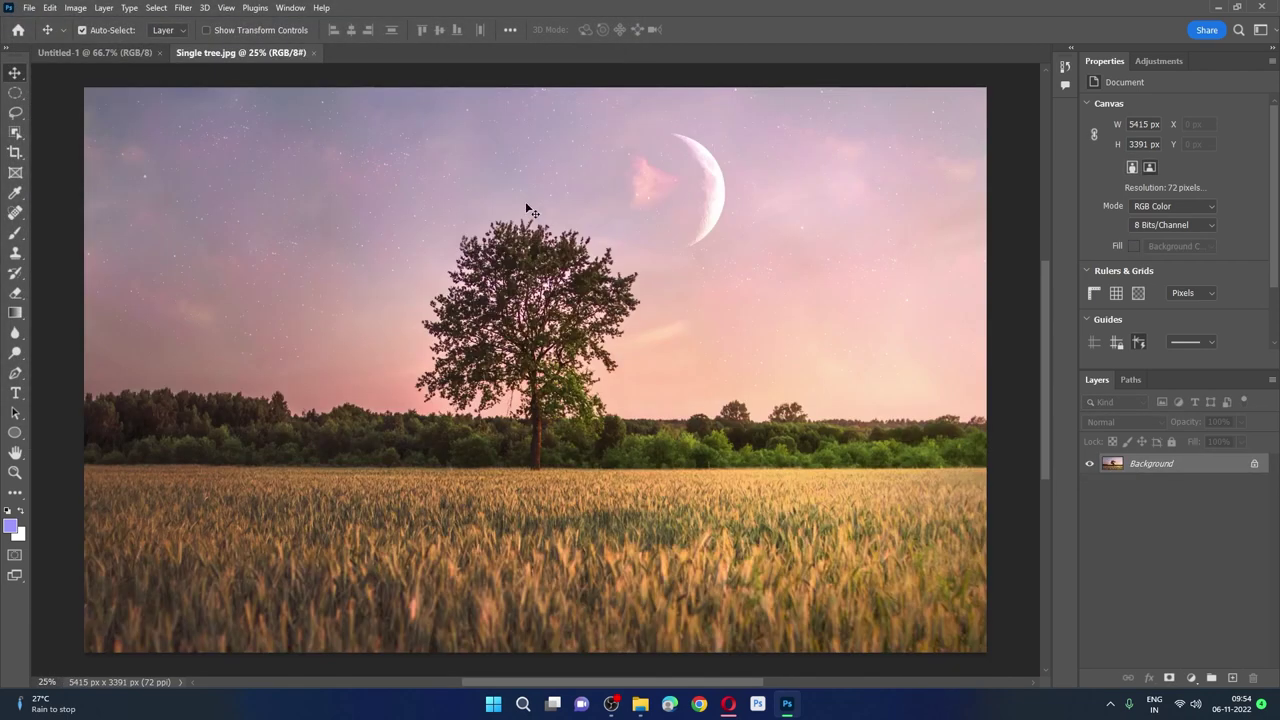
Unlock the photo's background layer and drag it into Untitled-1.
scroll(525, 201, "down", 1)
scroll(525, 201, "down", 1)
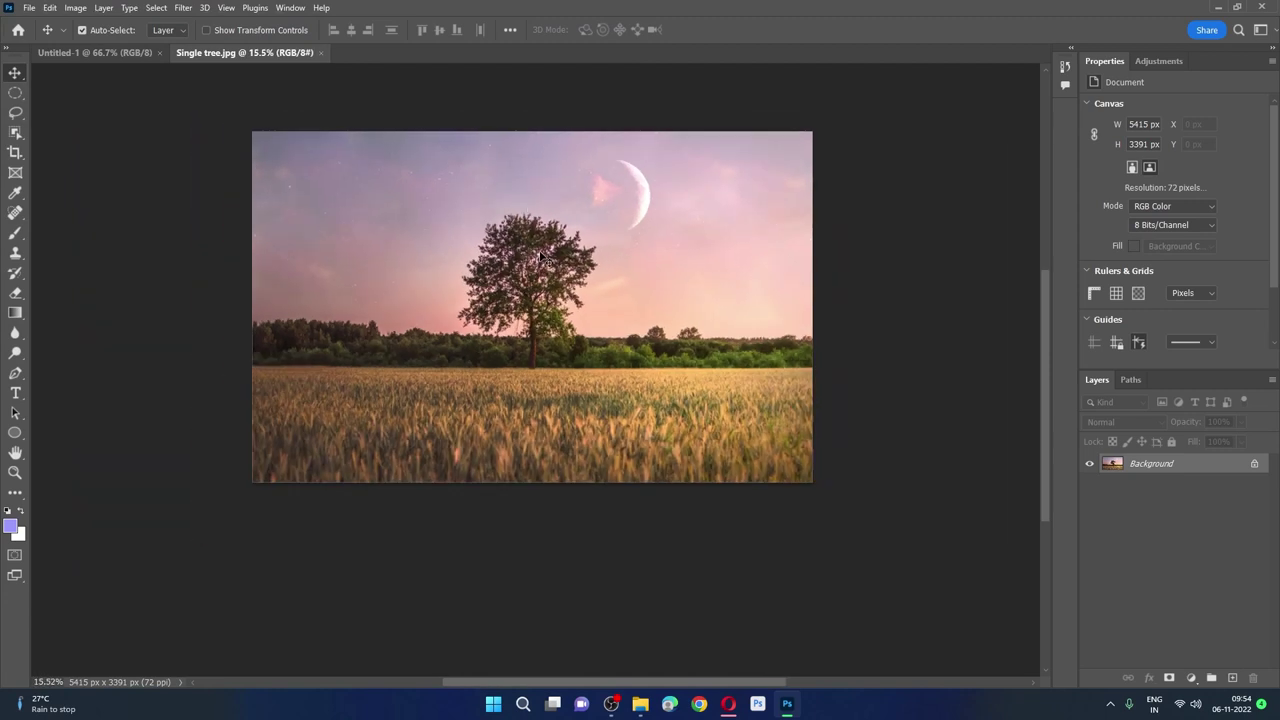
left_click(1254, 463)
mouse_move(584, 338)
left_mouse_down()
mouse_move(417, 143)
mouse_move(160, 86)
mouse_move(95, 52)
mouse_move(557, 397)
left_mouse_up()
scroll(557, 397, "down", 1)
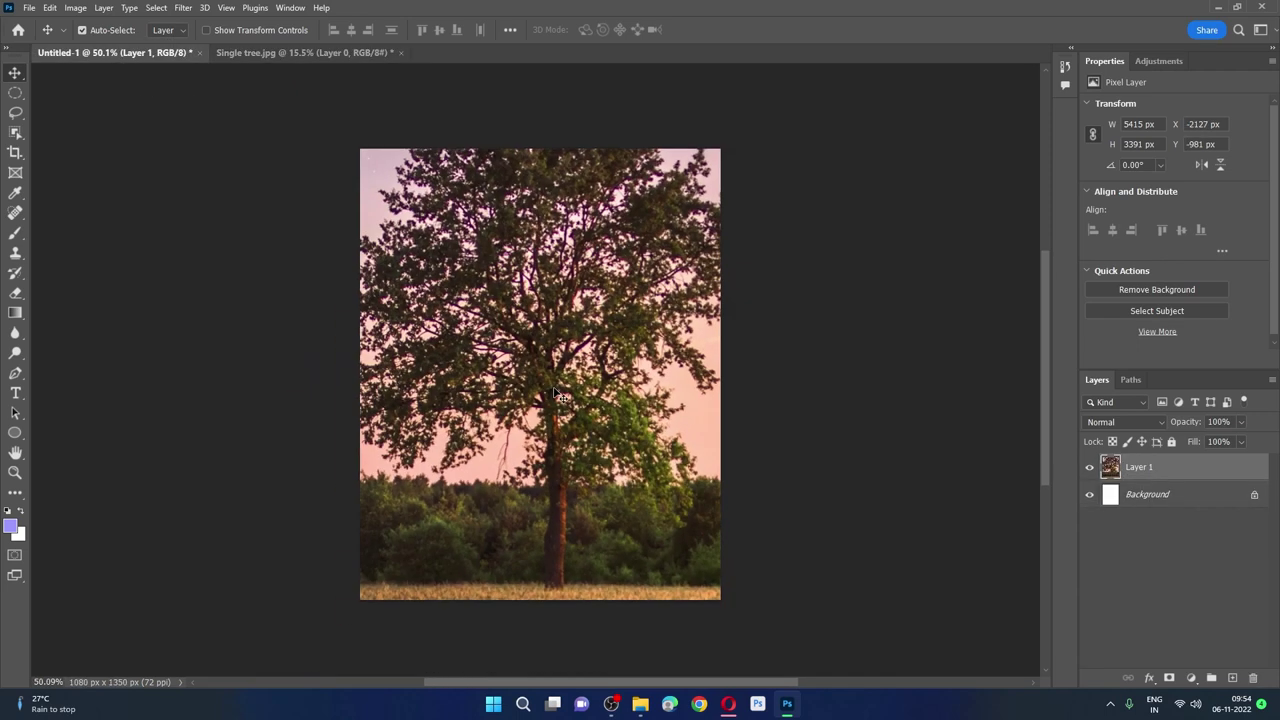
Free-transform the placed photo down to 43.63% and centre the tree on the canvas.
key("ctrl+t")
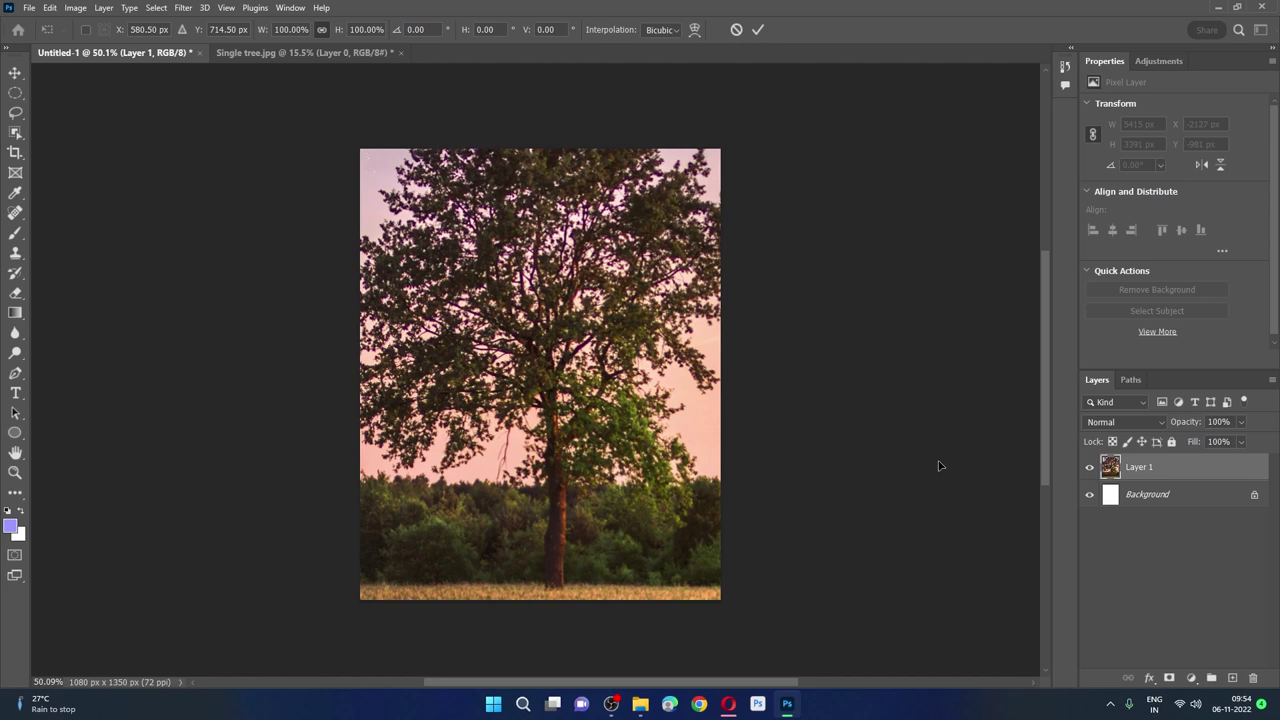
key("ctrl+0")
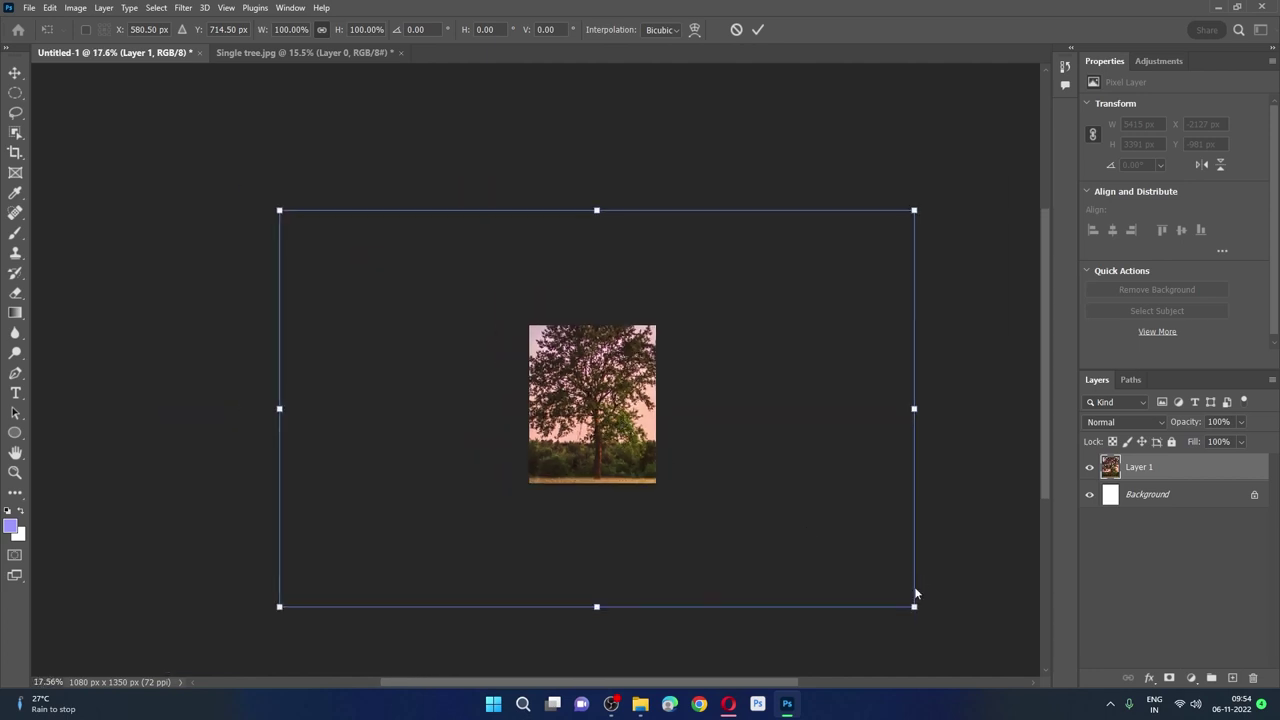
mouse_move(914, 606)
left_mouse_down()
mouse_move(723, 477)
mouse_move(743, 497)
left_mouse_up()
scroll(594, 412, "up", 2)
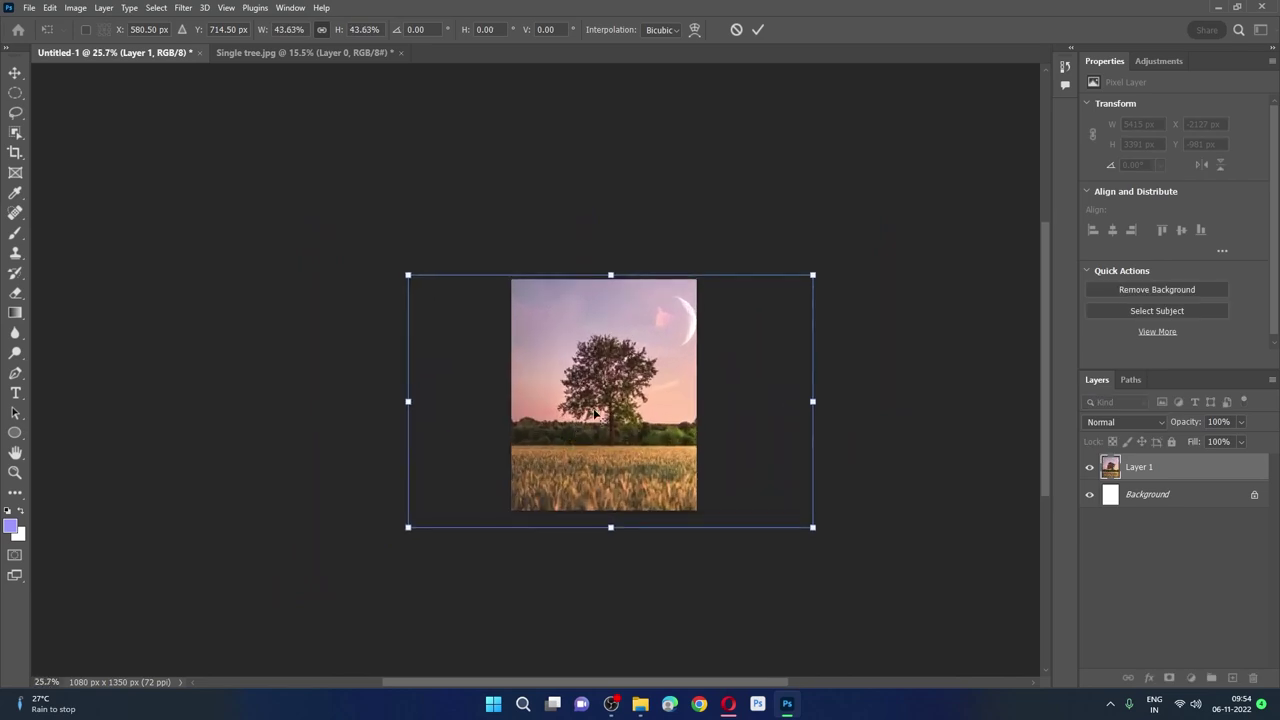
scroll(594, 412, "up", 1)
left_click_drag(625, 408, 617, 386)
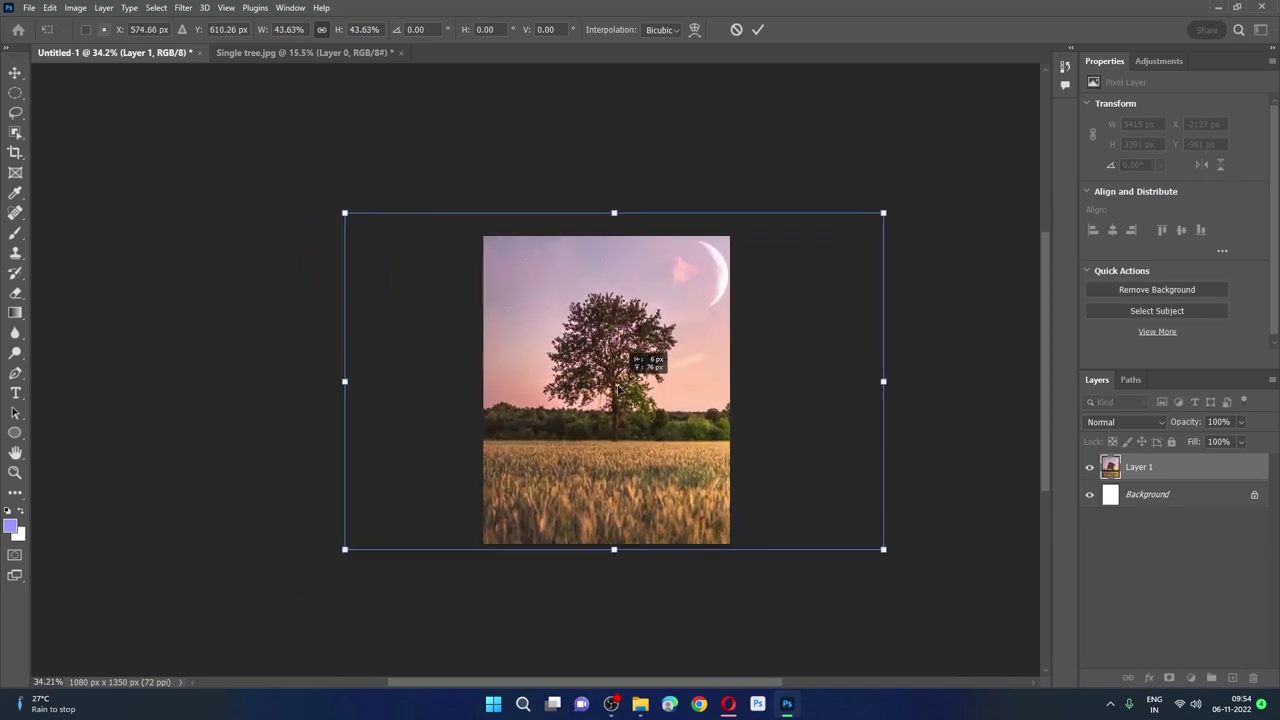
scroll(617, 389, "up", 2)
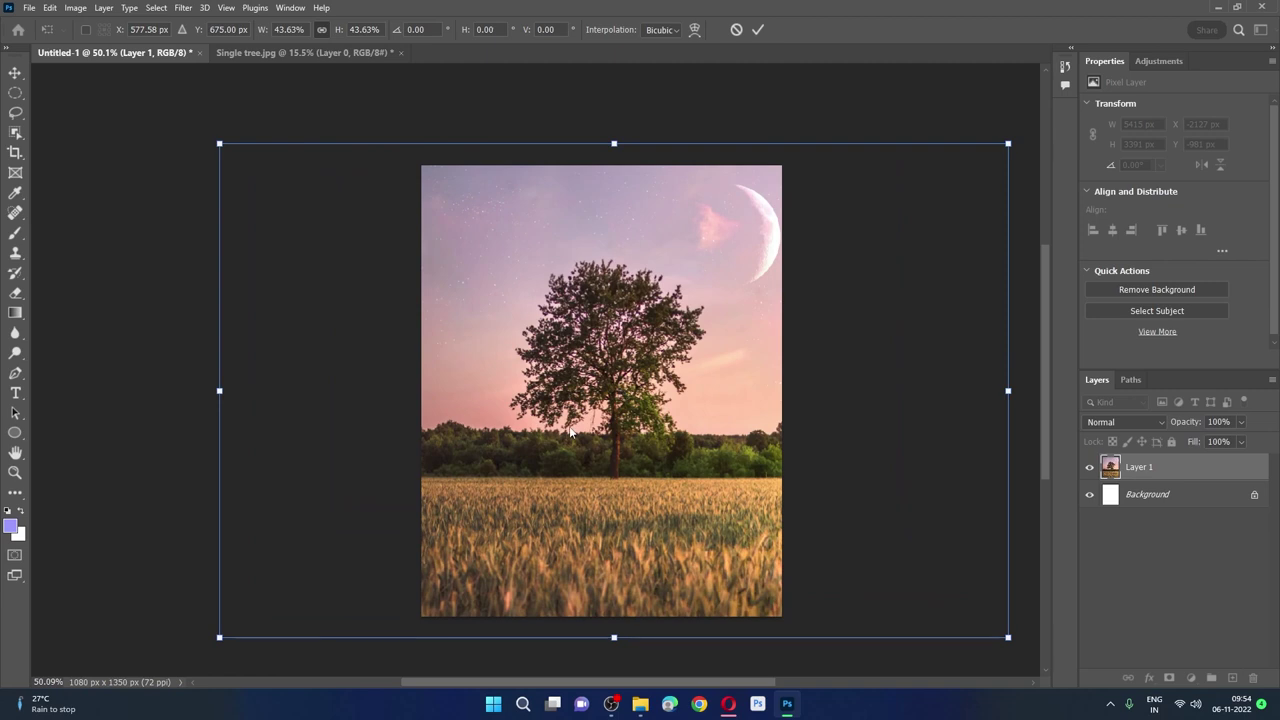
Crop Single tree.jpg to a 1:1 square with Delete Cropped Pixels enabled.
left_click(337, 53)
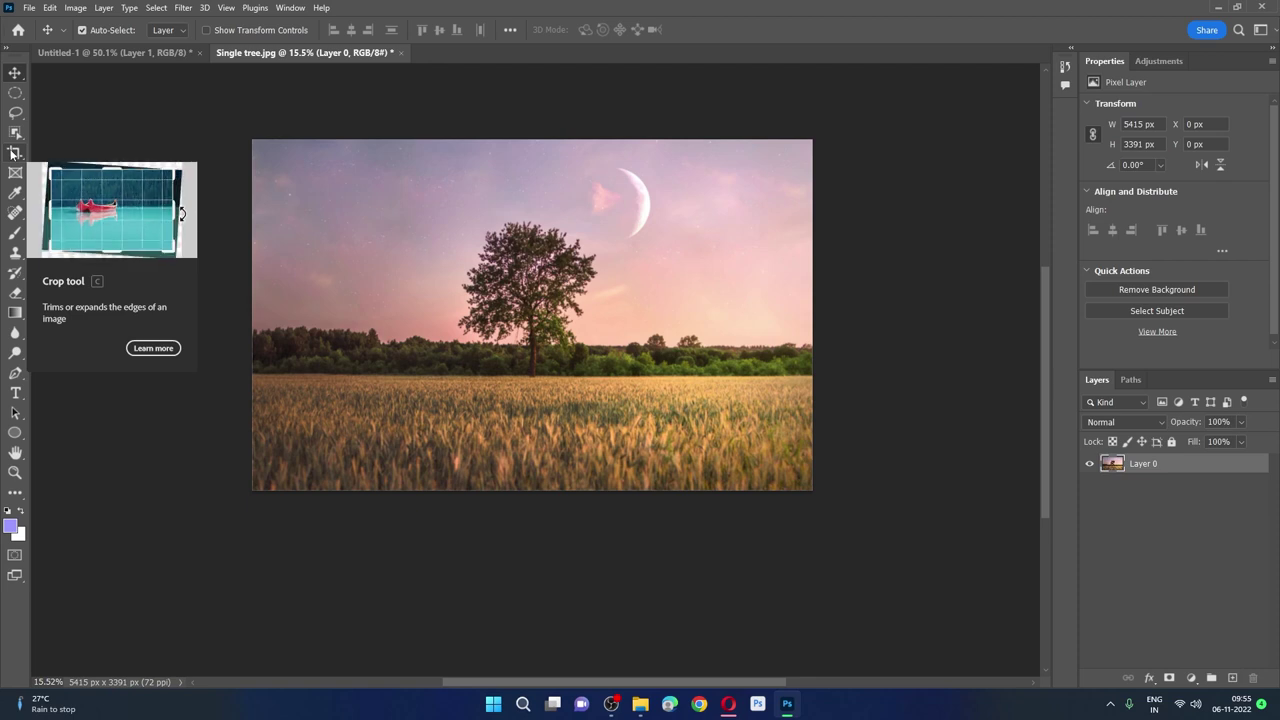
left_click(13, 152)
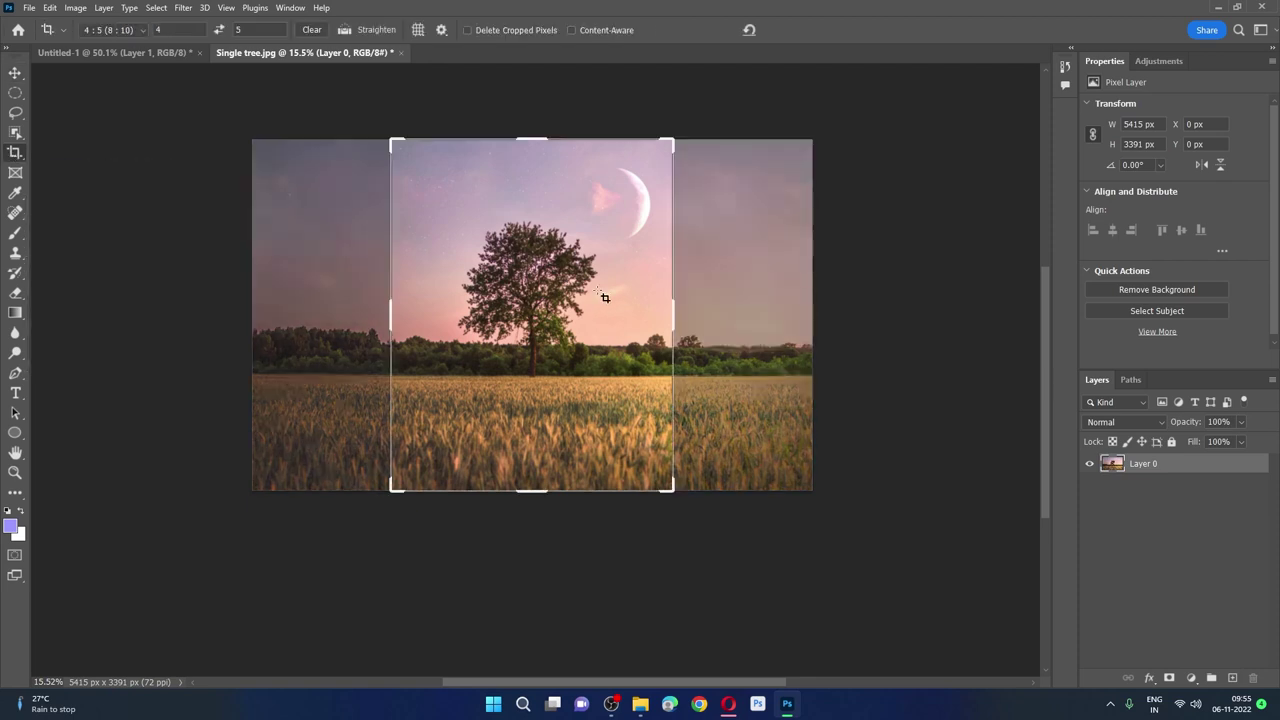
left_click(137, 37)
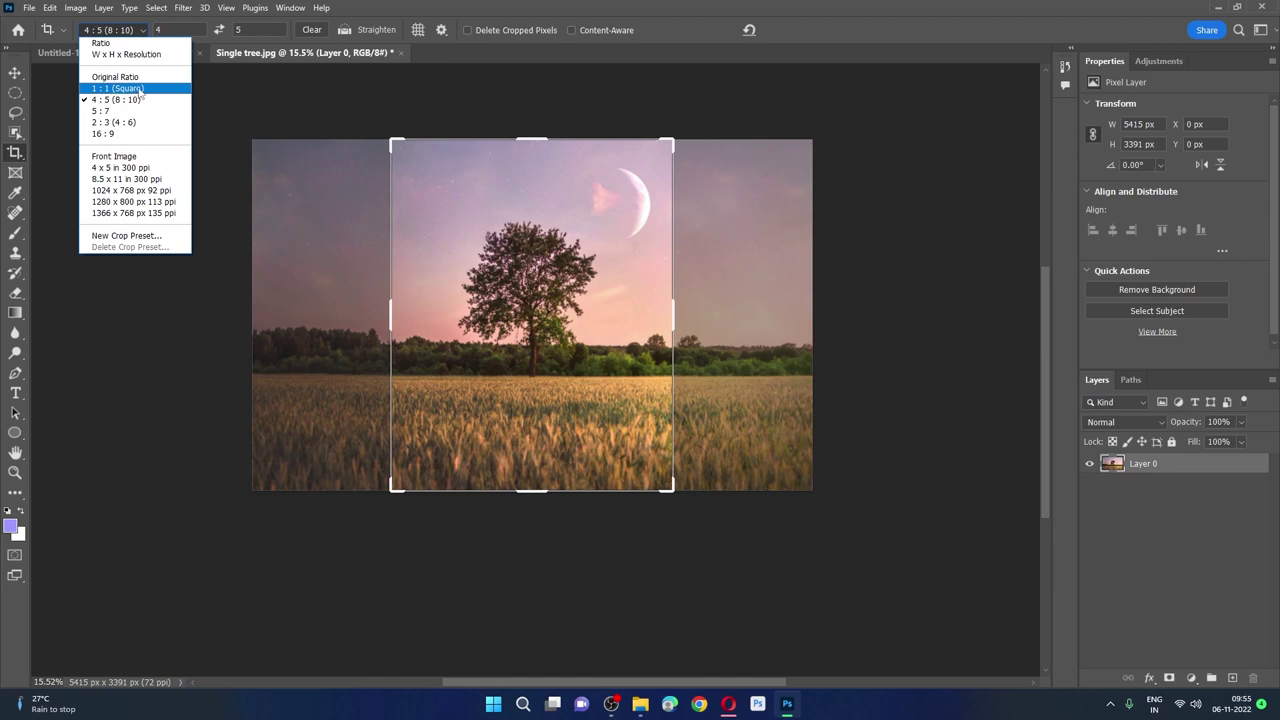
left_click(139, 89)
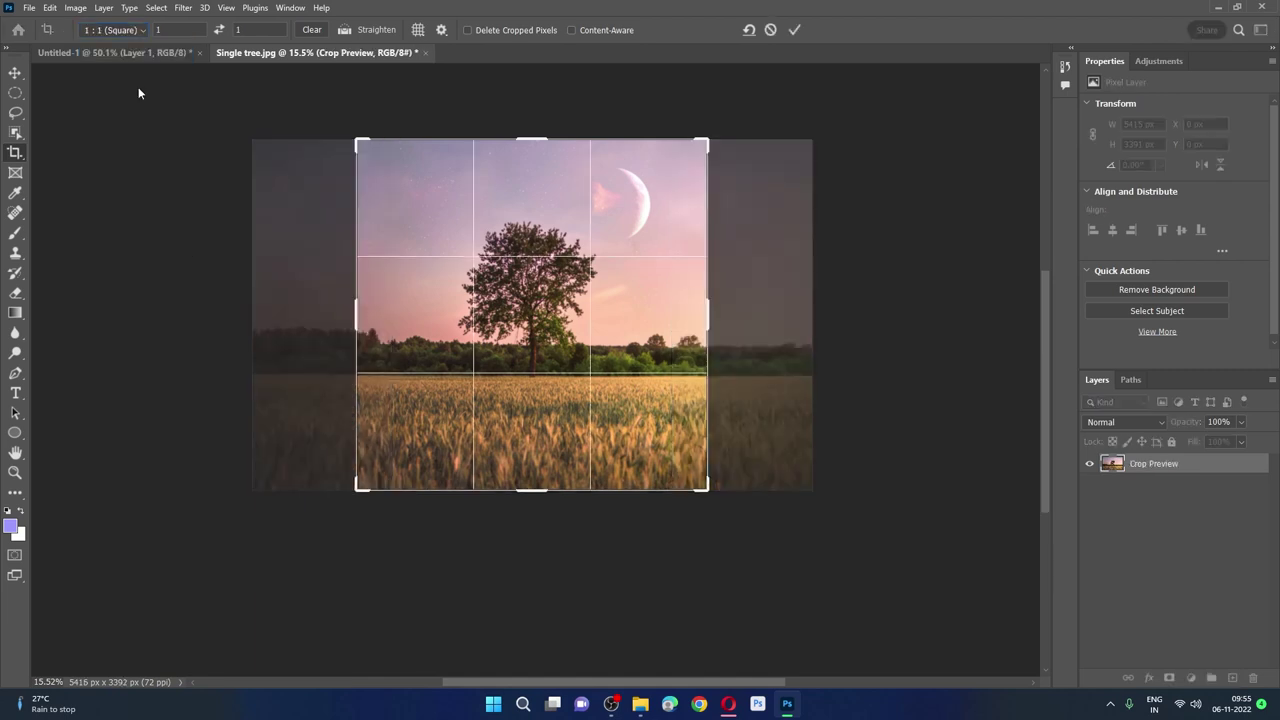
left_click(468, 30)
left_click(795, 30)
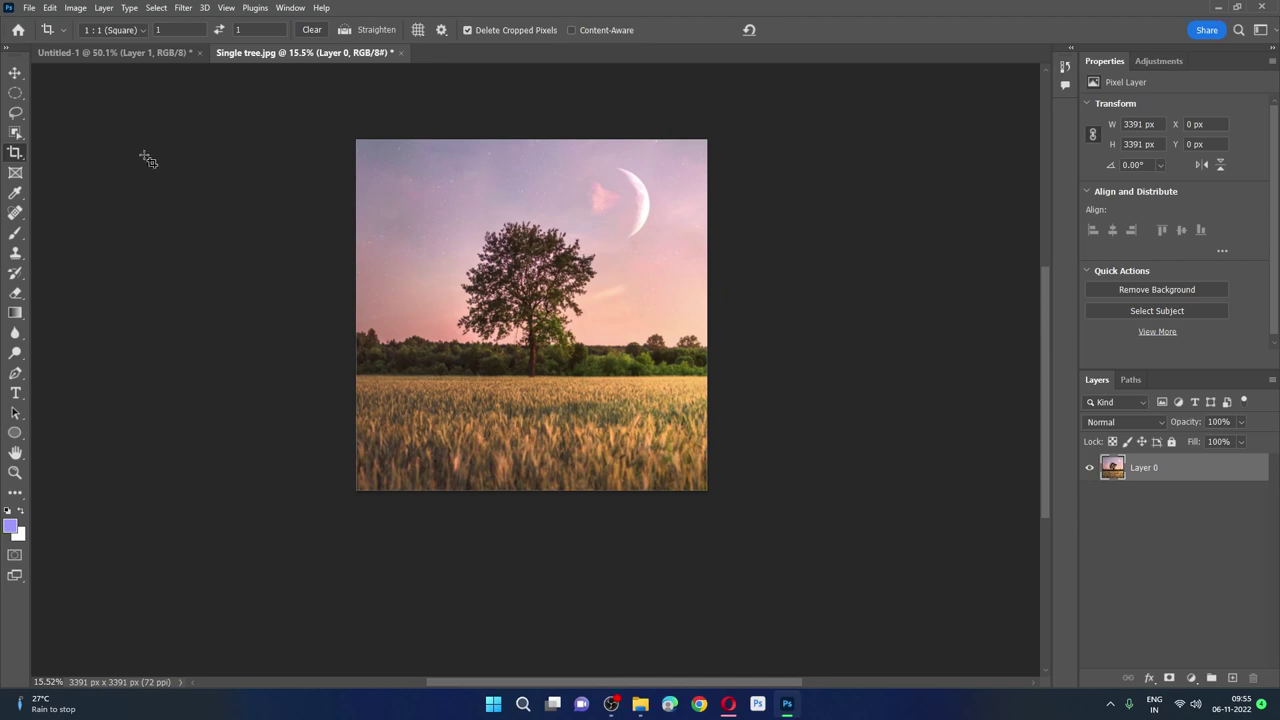
Try shifting the cropped image, then undo the crop to restore the full wide photo.
key("v")
mouse_move(483, 277)
left_mouse_down()
mouse_move(562, 279)
mouse_move(512, 269)
left_mouse_up()
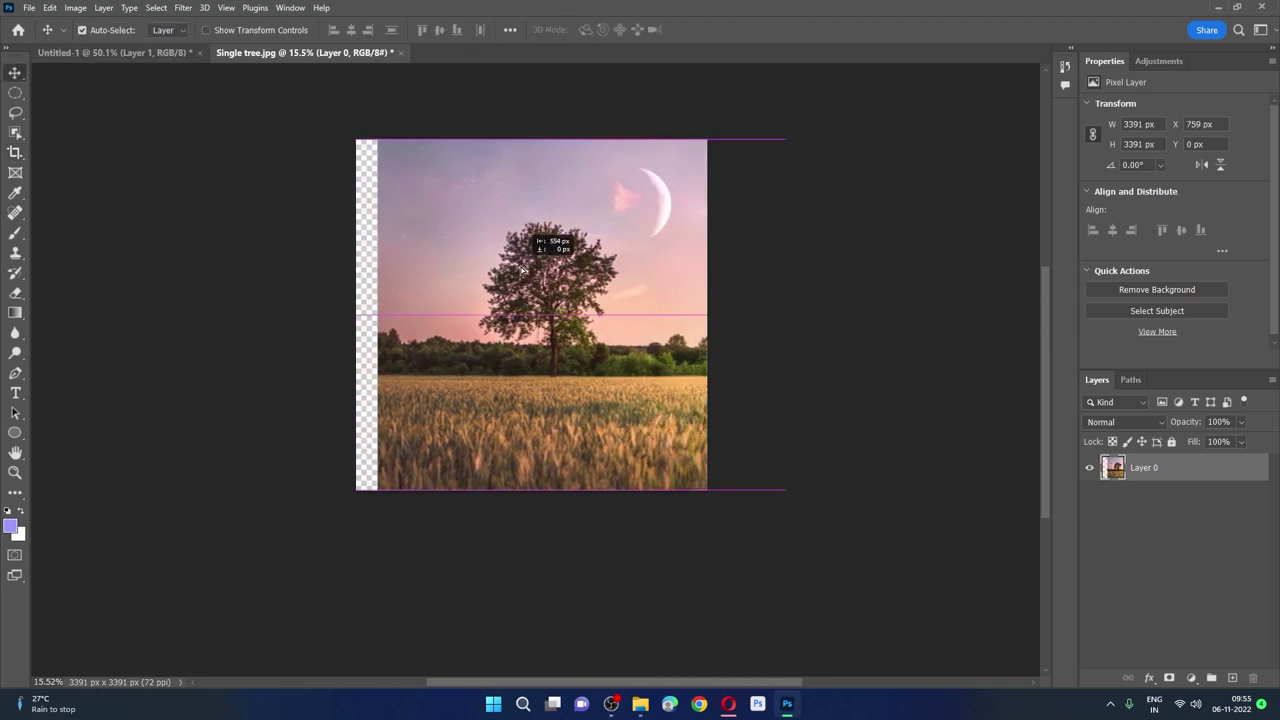
left_click_drag(512, 269, 497, 270)
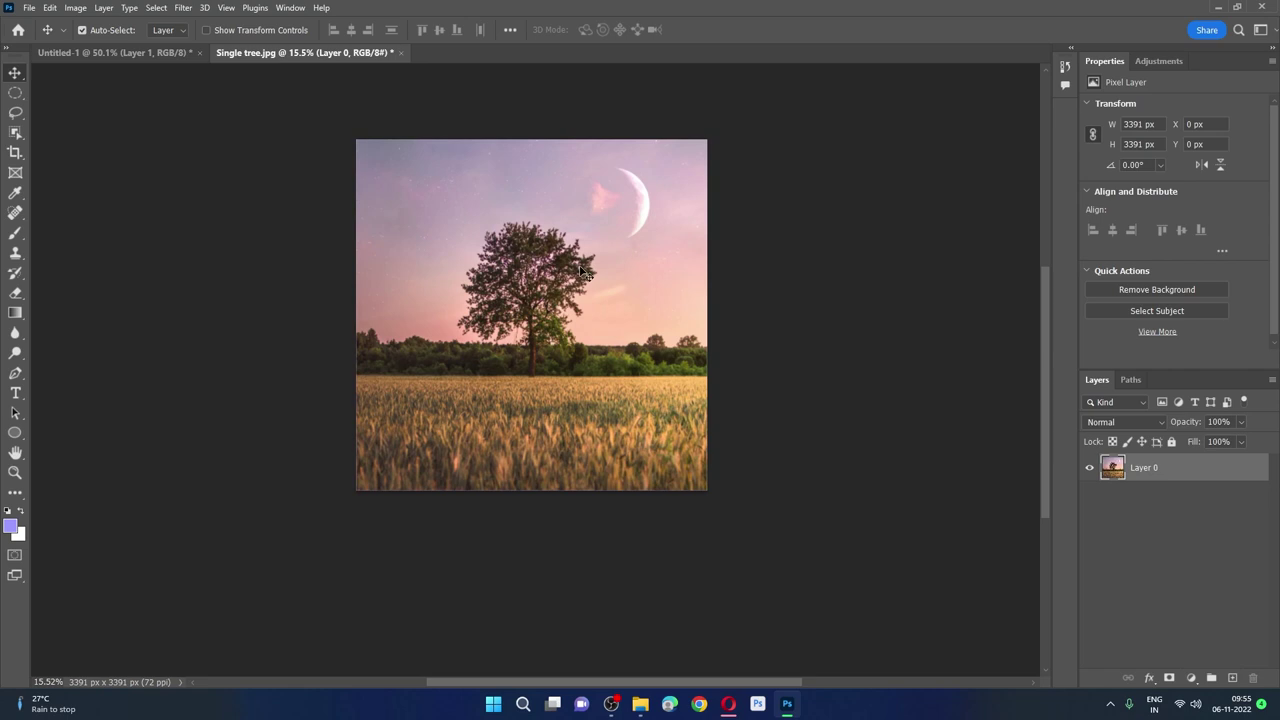
key("ctrl+z")
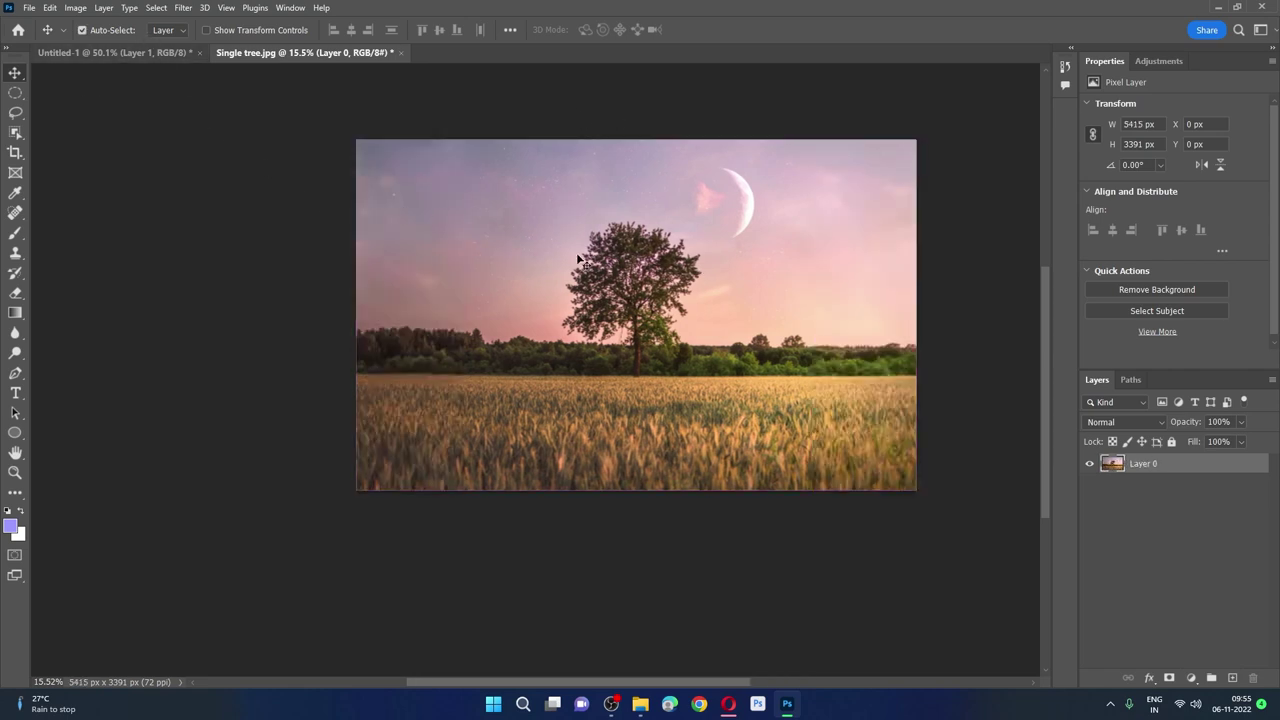
scroll(577, 259, "up", 2)
left_click_drag(712, 252, 566, 268)
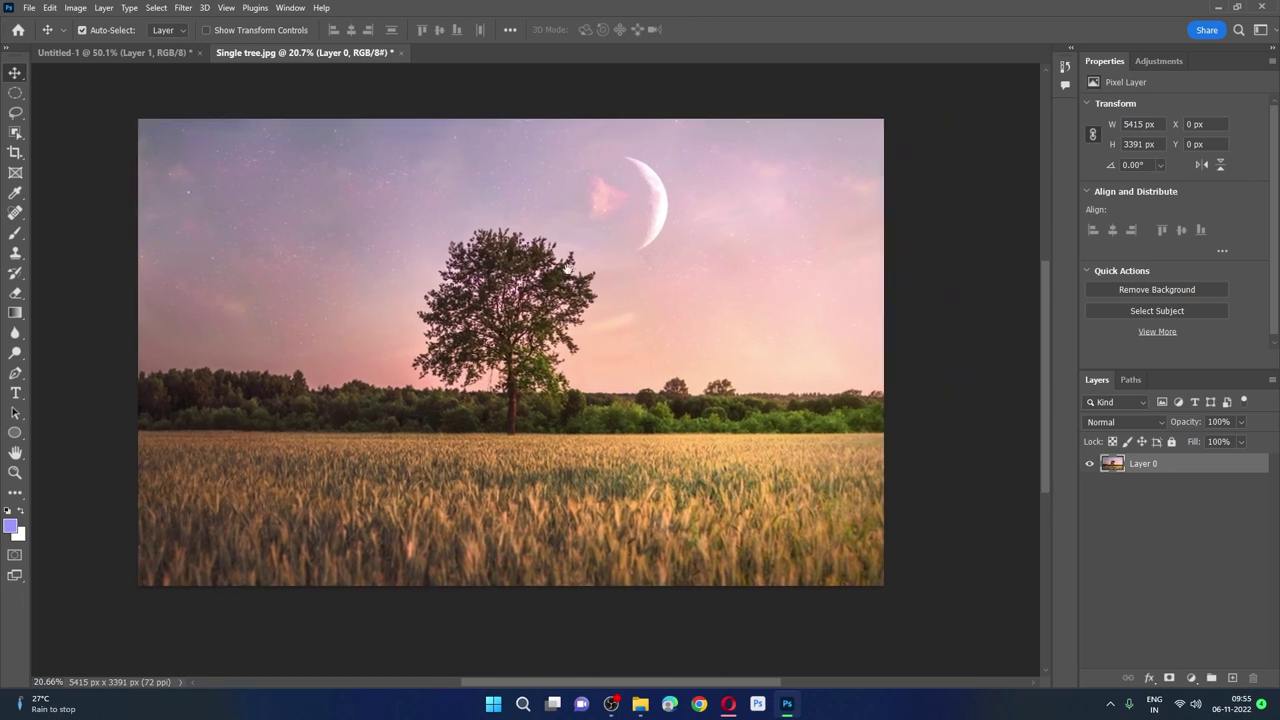
scroll(540, 270, "up", 1)
scroll(520, 274, "down", 1)
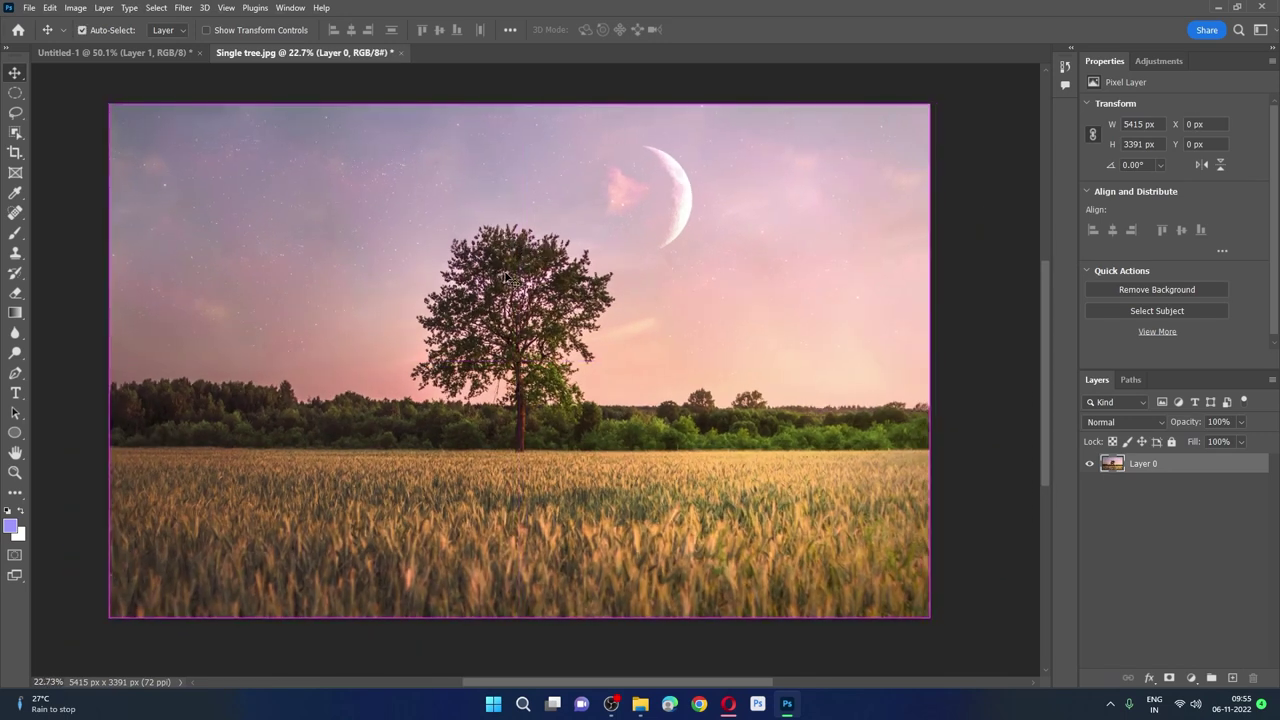
Recrop to a 1:1 square keeping hidden pixels, and slide the layer to X −1012 px.
key("c")
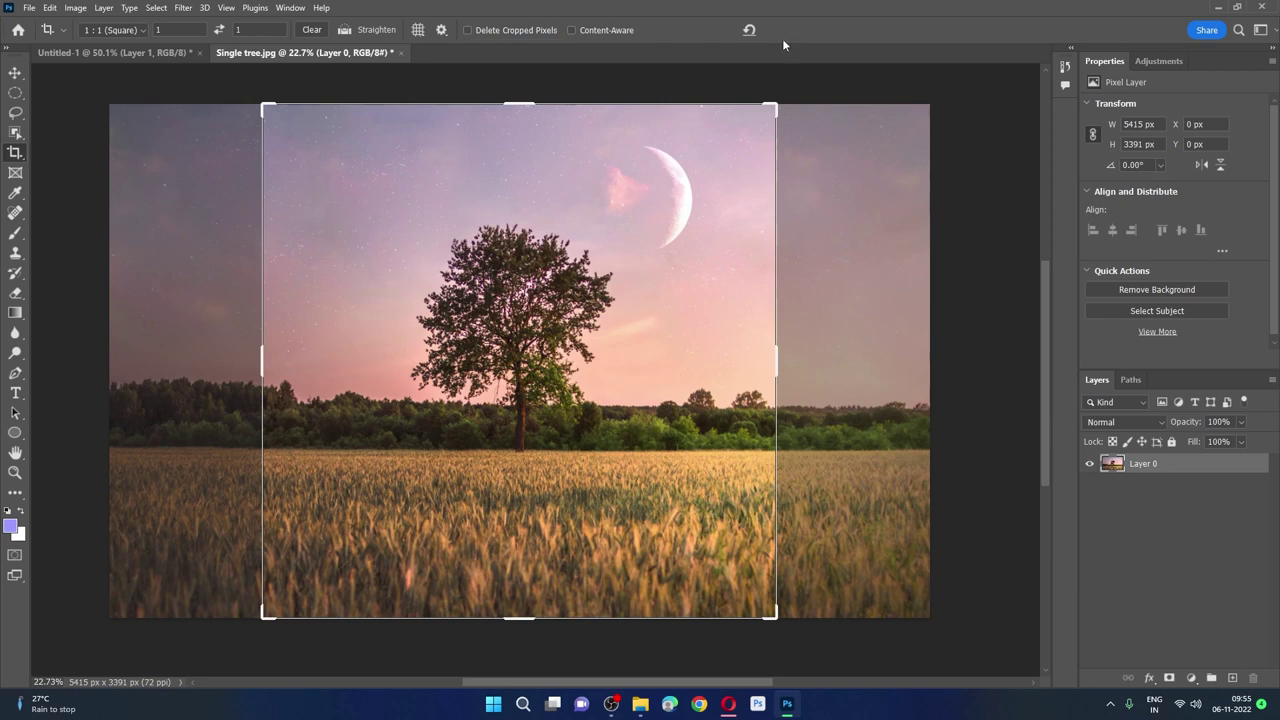
left_click(421, 116)
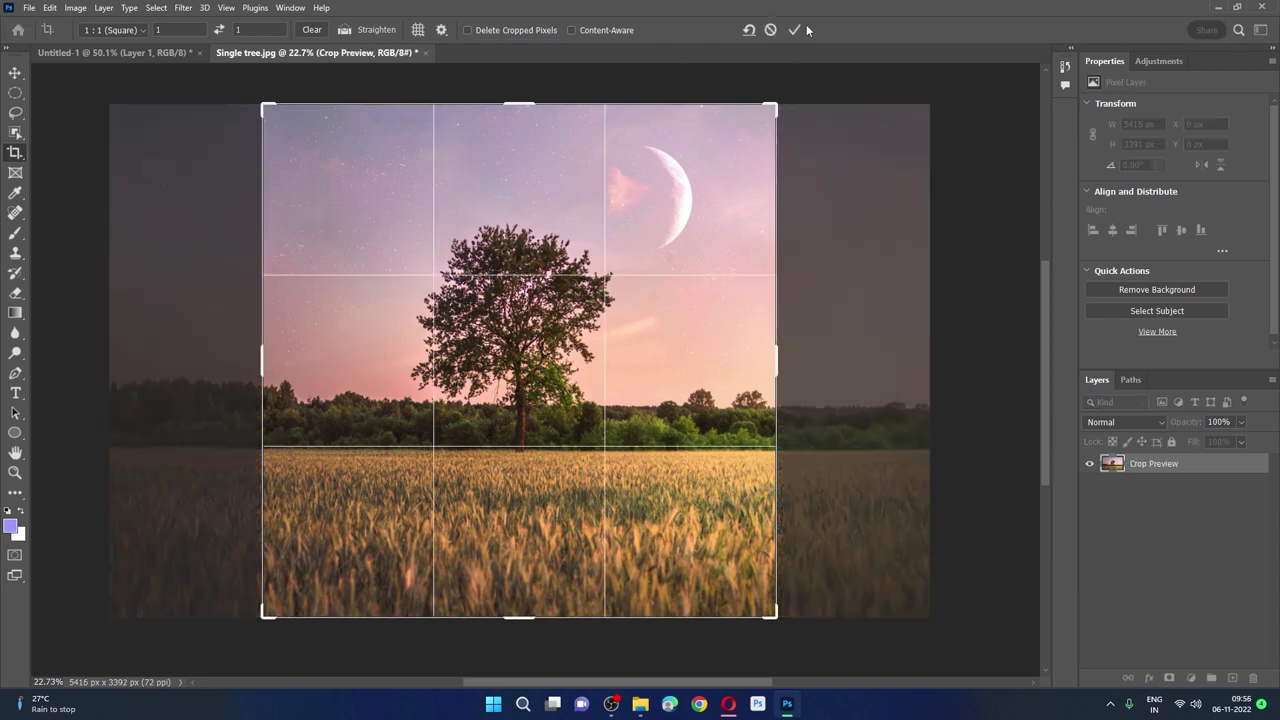
key("Return")
left_click(15, 72)
left_click_drag(424, 352, 466, 350)
left_click_drag(444, 349, 424, 350)
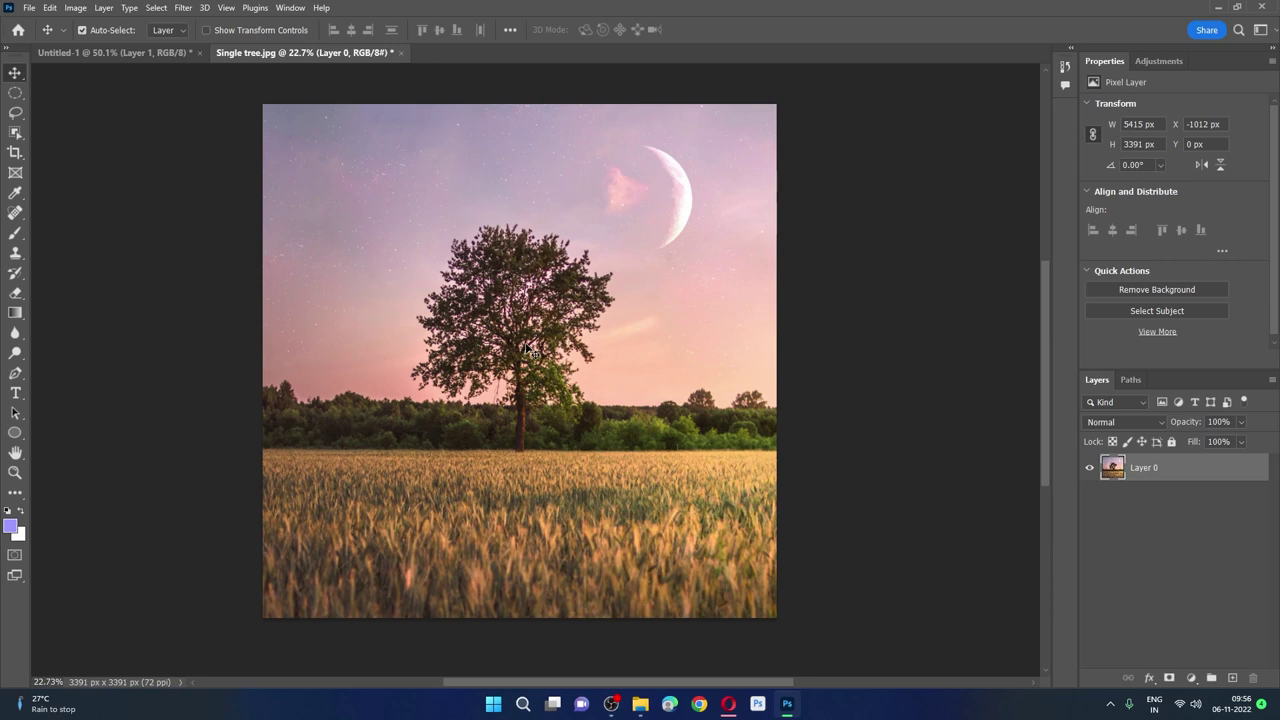
Launch Calculator by searching 'calculator' from the Start menu.
left_click(493, 704)
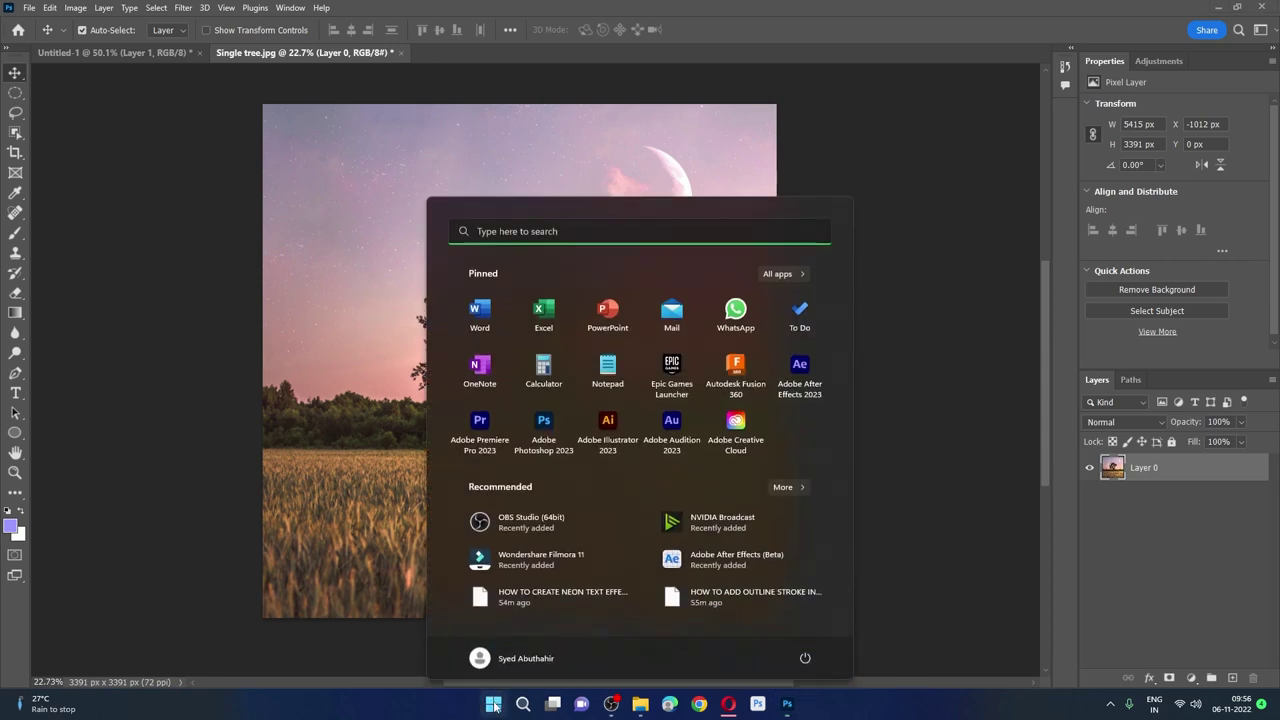
type("calculator")
left_click(471, 336)
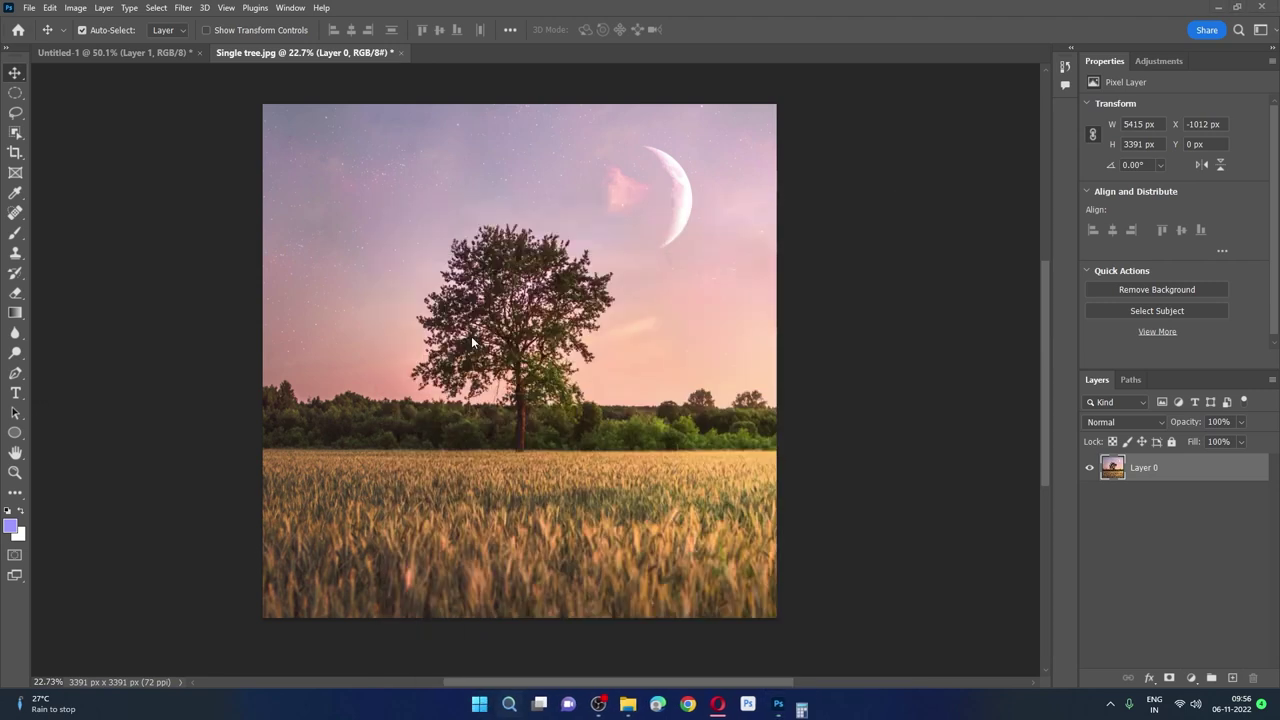
Compute 1350 ÷ 1080 = 1.25 in Calculator.
left_click(73, 319)
left_click(160, 321)
left_click(126, 287)
left_click(113, 357)
left_click(217, 216)
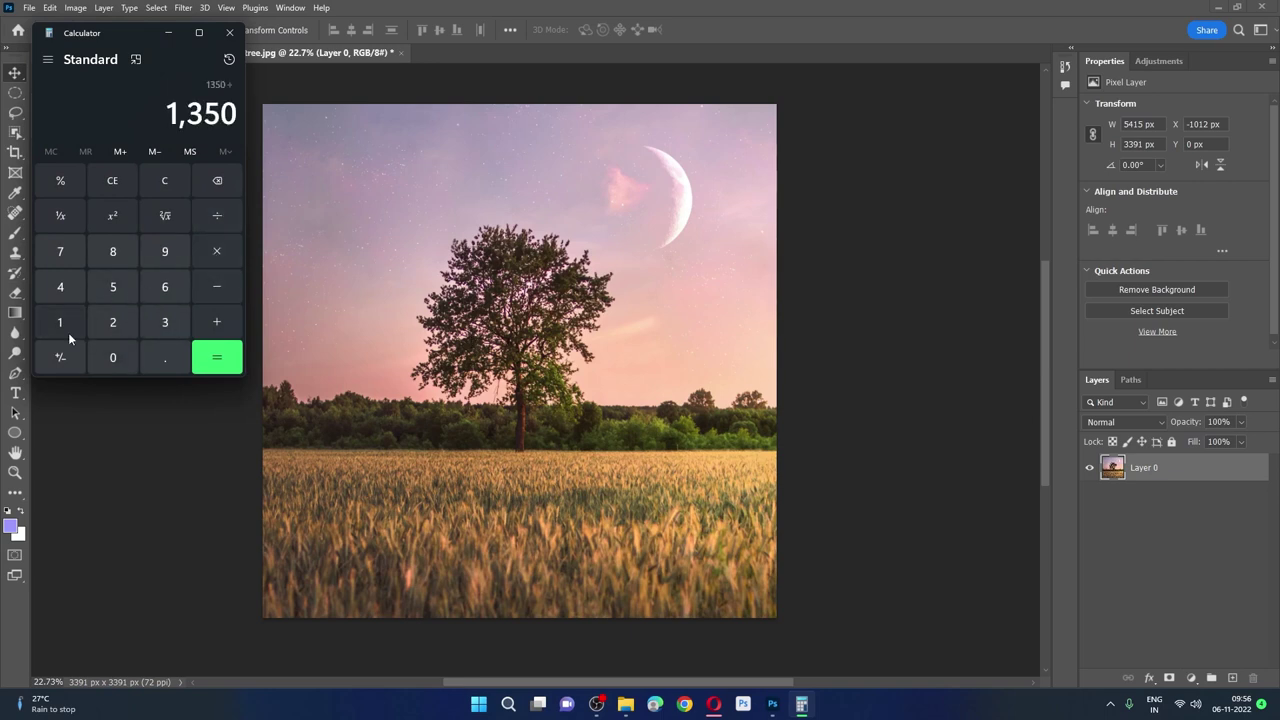
left_click(60, 322)
left_click(112, 358)
left_click(115, 252)
left_click(113, 355)
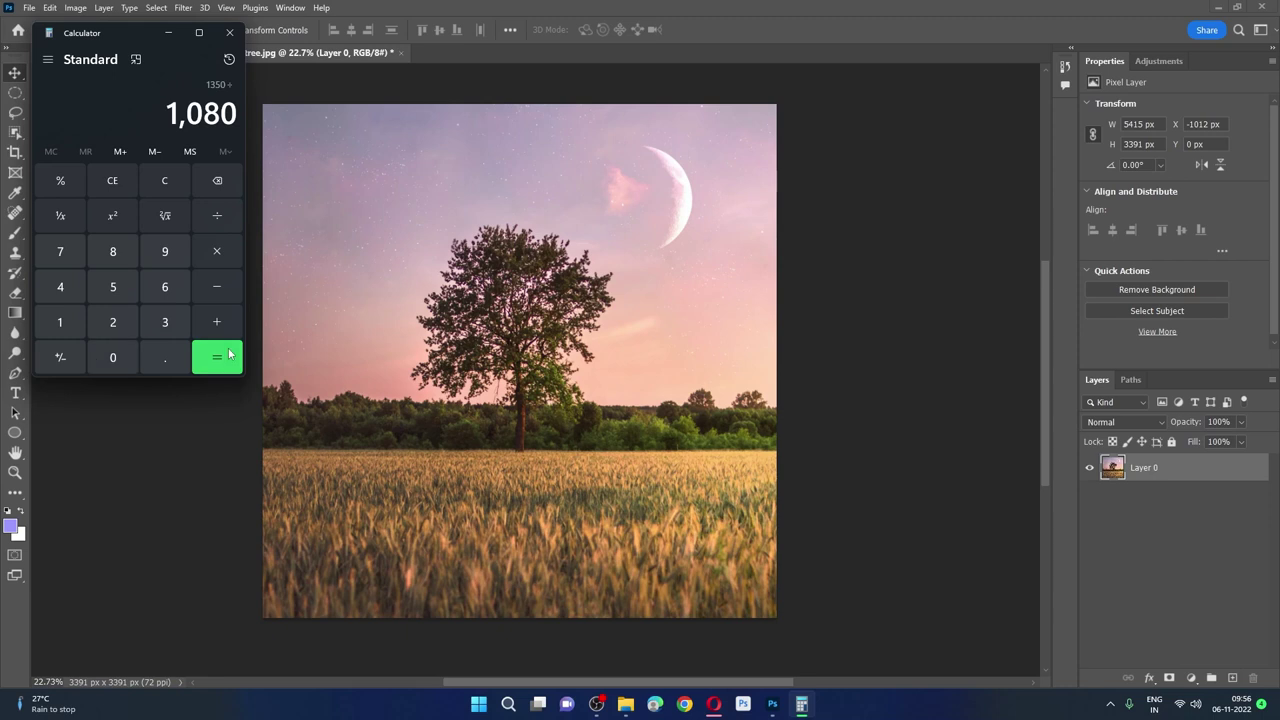
left_click(228, 355)
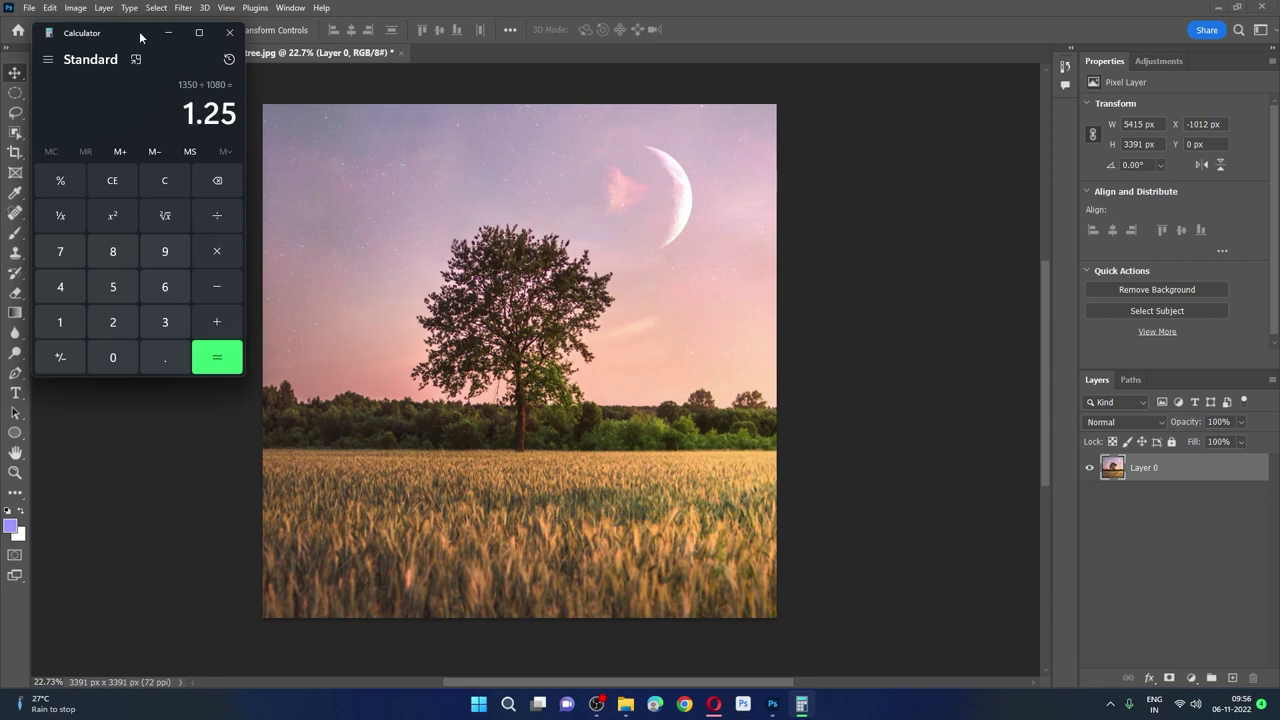
Multiply 1.25 × 4 to get 5, confirming 4:5, then minimise Calculator.
left_click_drag(141, 37, 173, 141)
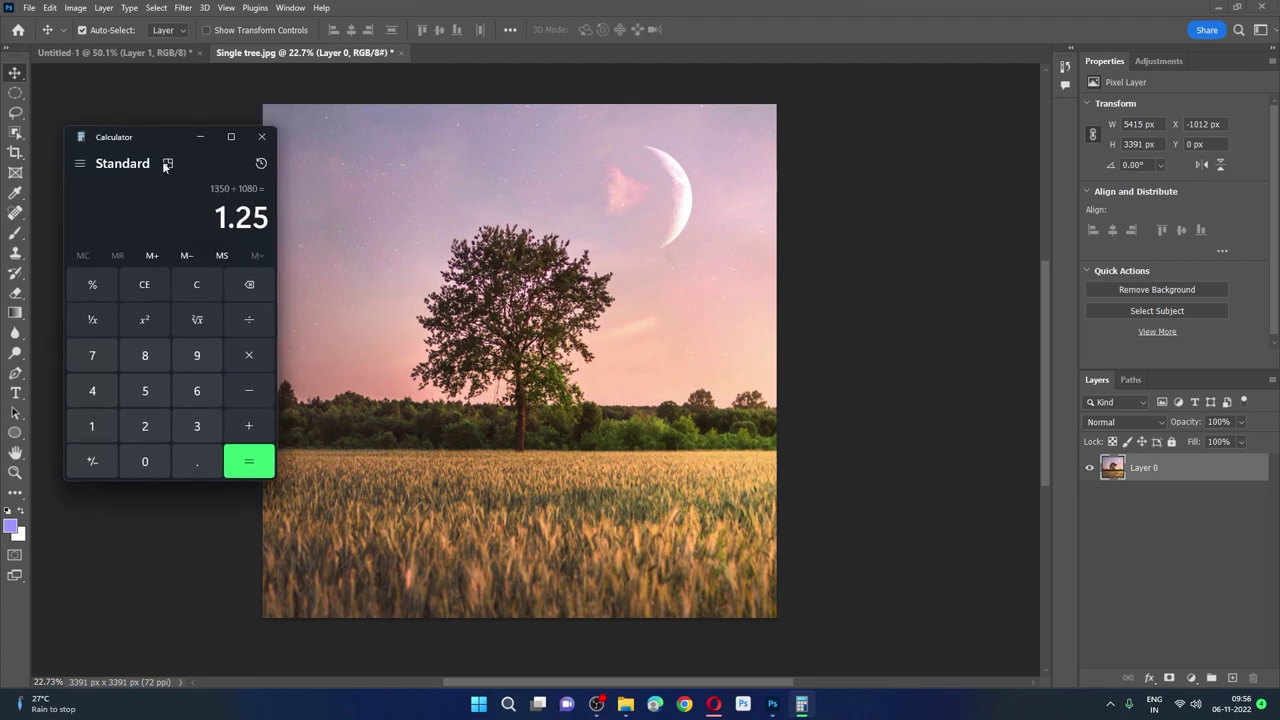
left_click(249, 354)
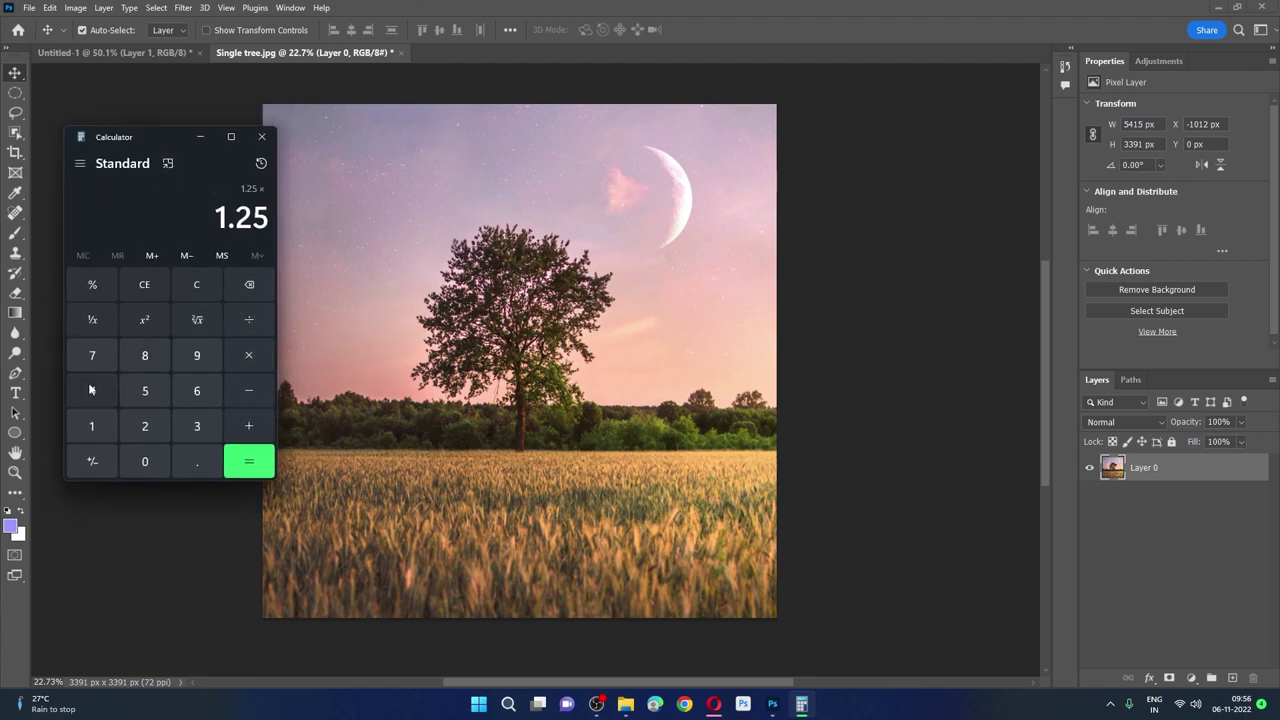
left_click(92, 390)
left_click(231, 463)
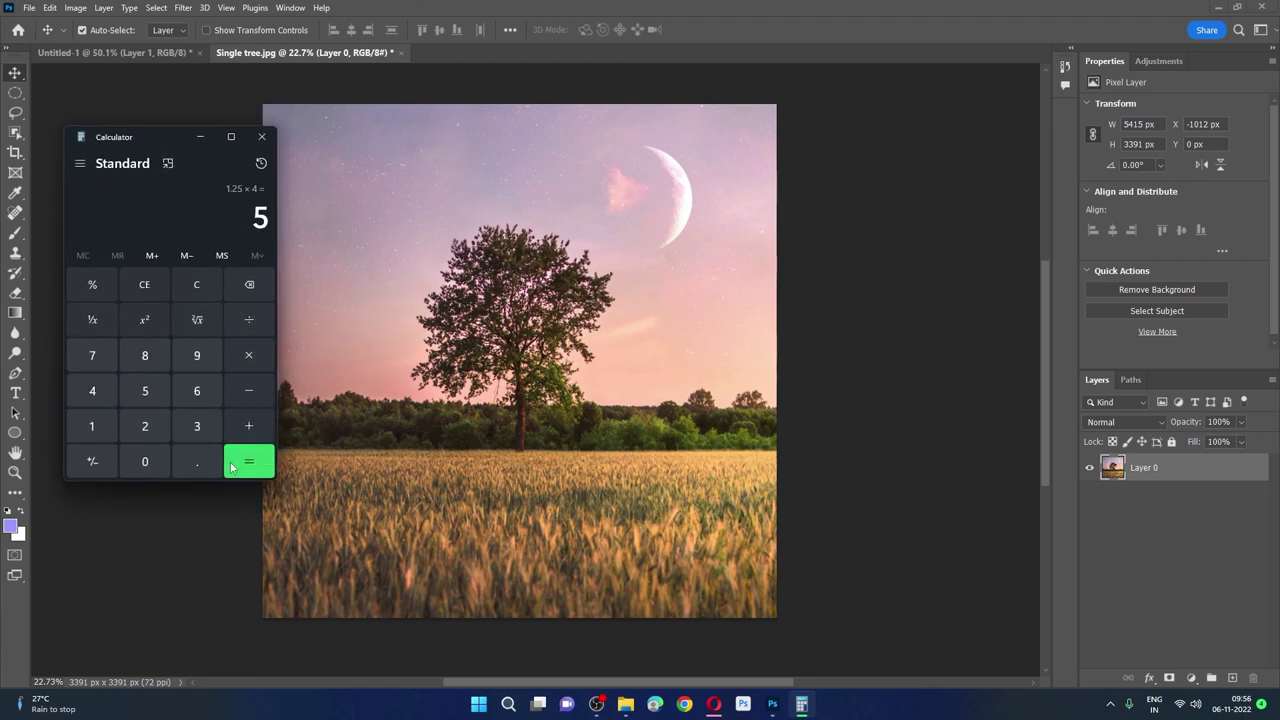
left_click(202, 141)
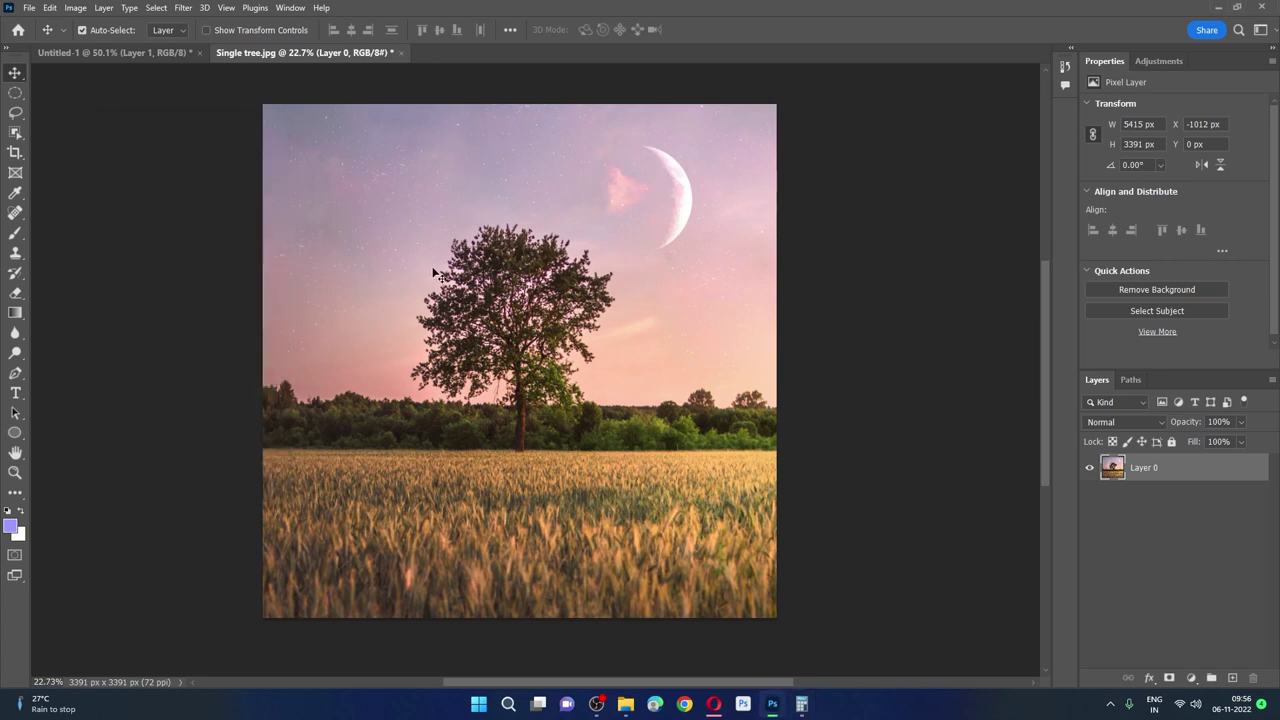